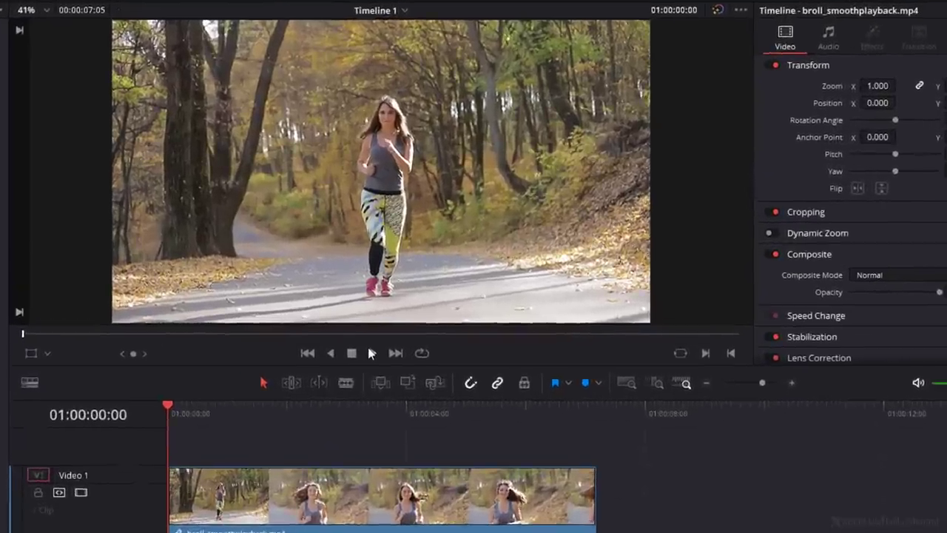
Play broll_smoothplayback.mp4 in the viewer to check playback smoothness.
{"action": "left_click", "coordinate": [457, 298]}
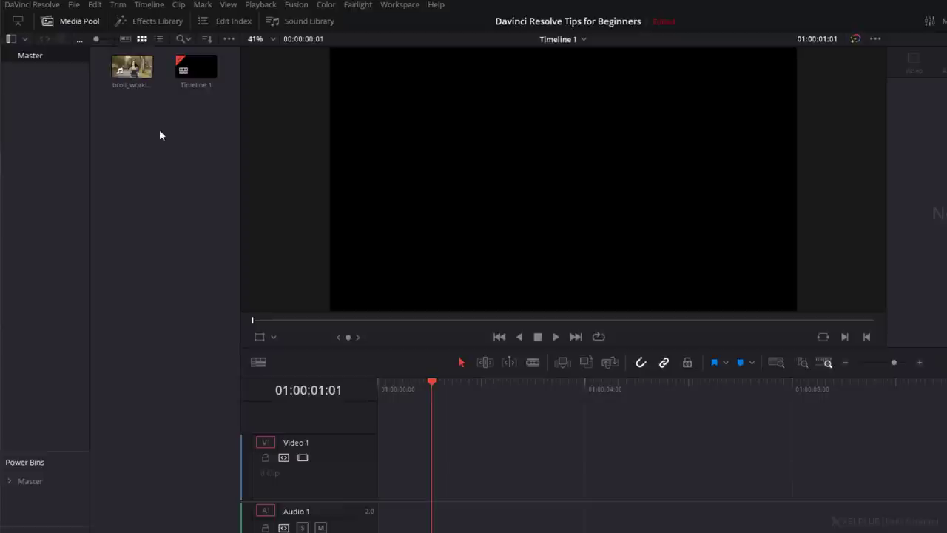
Put broll_workingoutoutdoors.mp4 on Timeline 1, generate optimized media for it, and play it back.
{"action": "left_click_drag", "start_coordinate": [132, 67], "coordinate": [375, 455]}
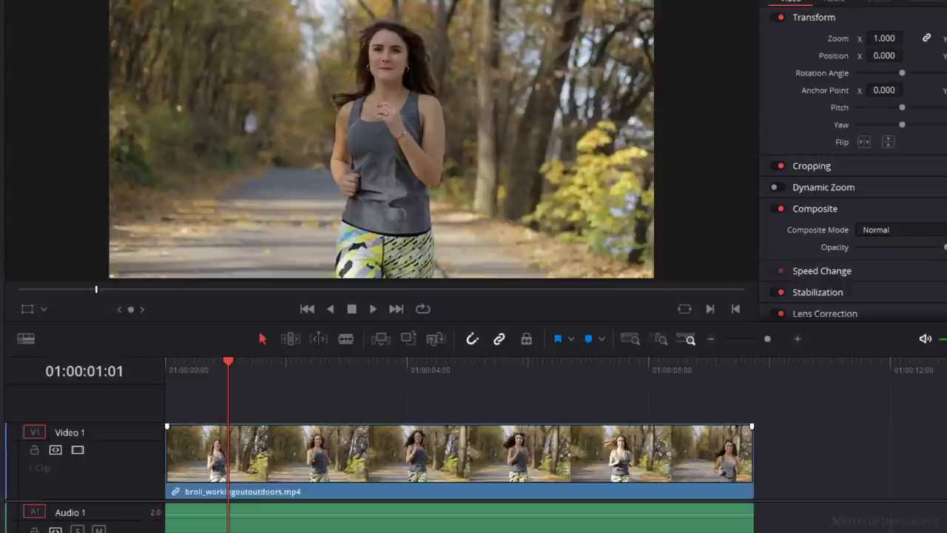
{"action": "left_click", "coordinate": [319, 472]}
{"action": "right_click", "coordinate": [220, 471]}
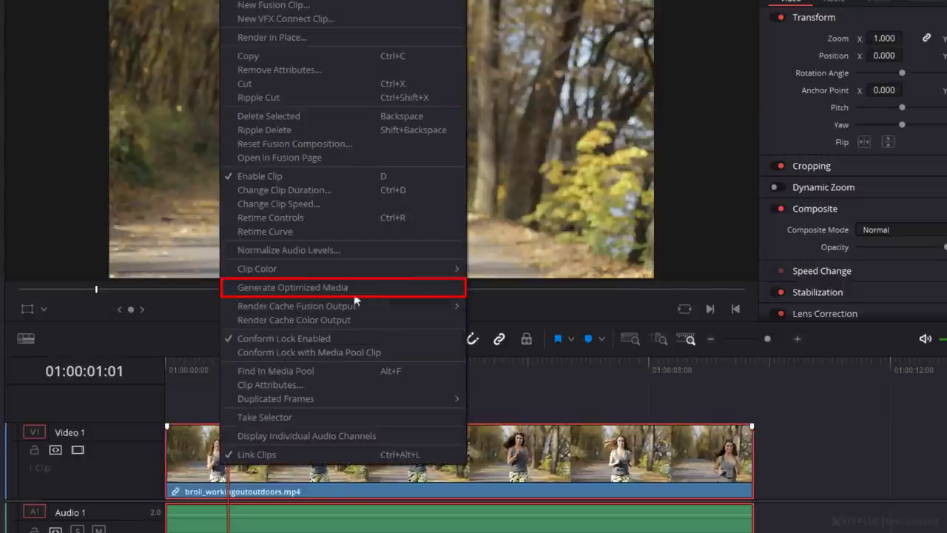
{"action": "left_click", "coordinate": [359, 293]}
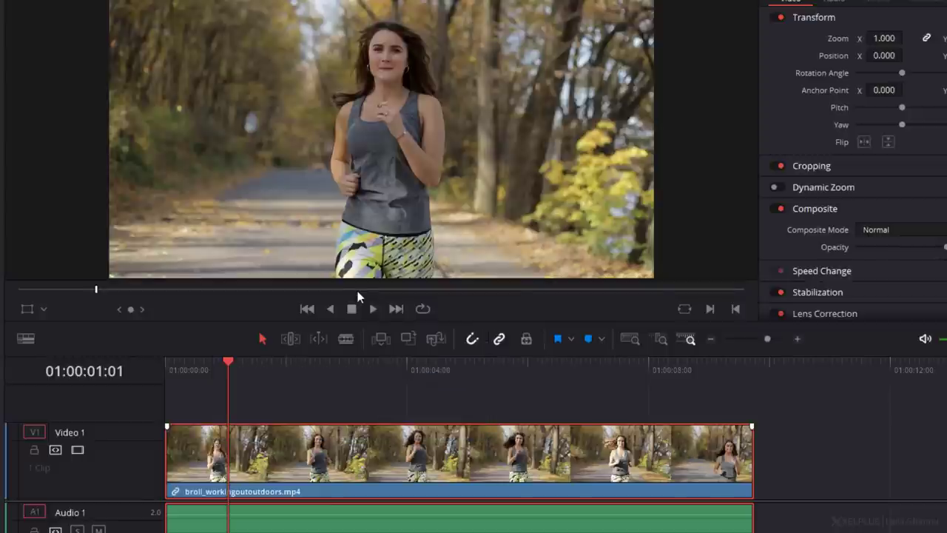
{"action": "left_click", "coordinate": [373, 309]}
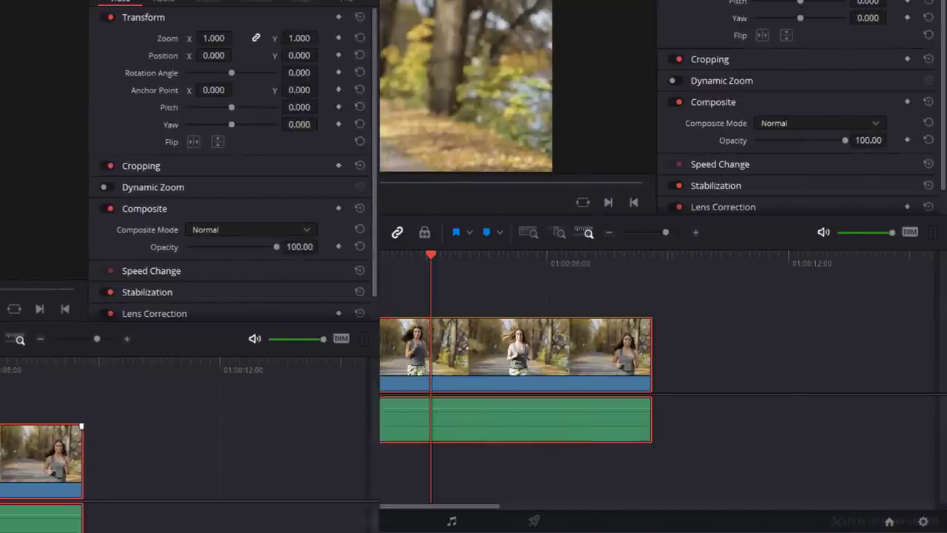
Stop playback and keep Project Settings' optimized media resolution on Choose automatically.
{"action": "key", "text": "space"}
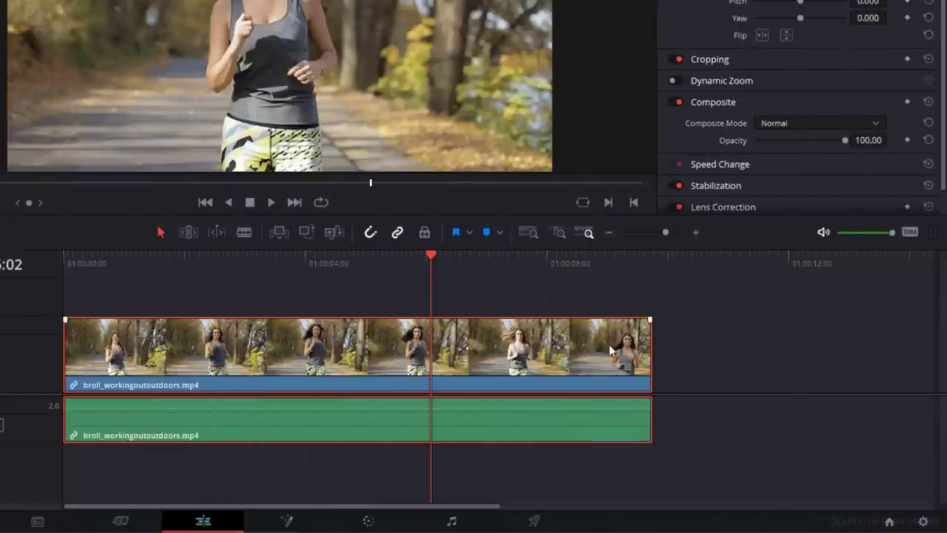
{"action": "left_click", "coordinate": [923, 521]}
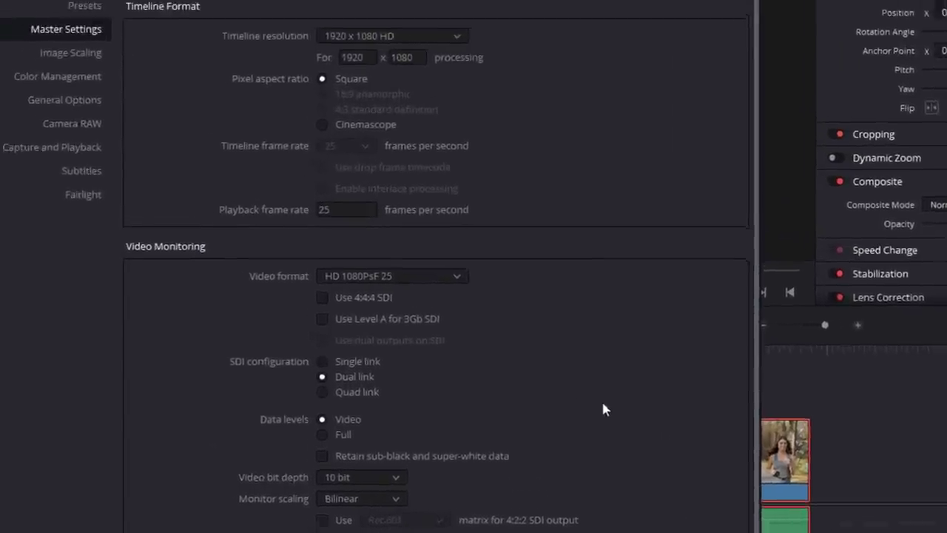
{"action": "scroll", "coordinate": [656, 444], "scroll_direction": "down", "scroll_amount": 3}
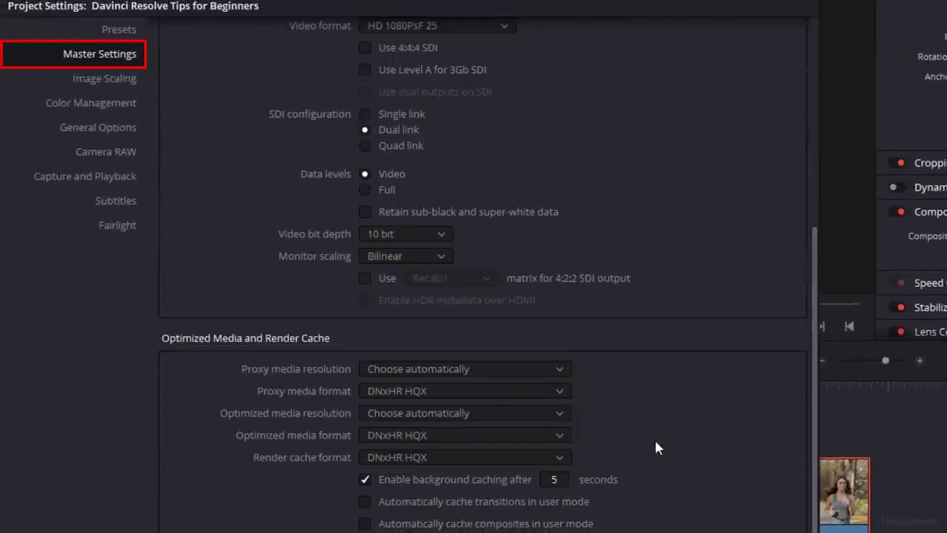
{"action": "left_click", "coordinate": [558, 413]}
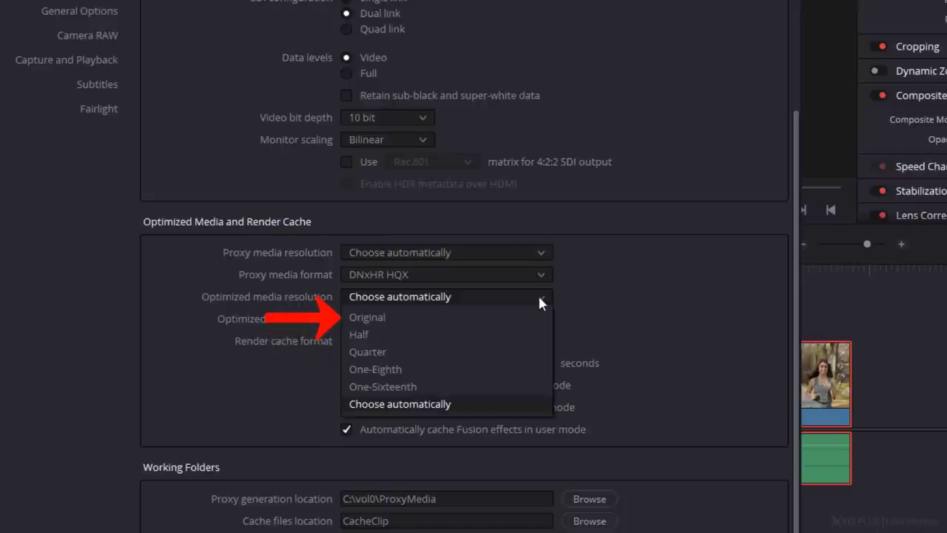
{"action": "left_click", "coordinate": [528, 403]}
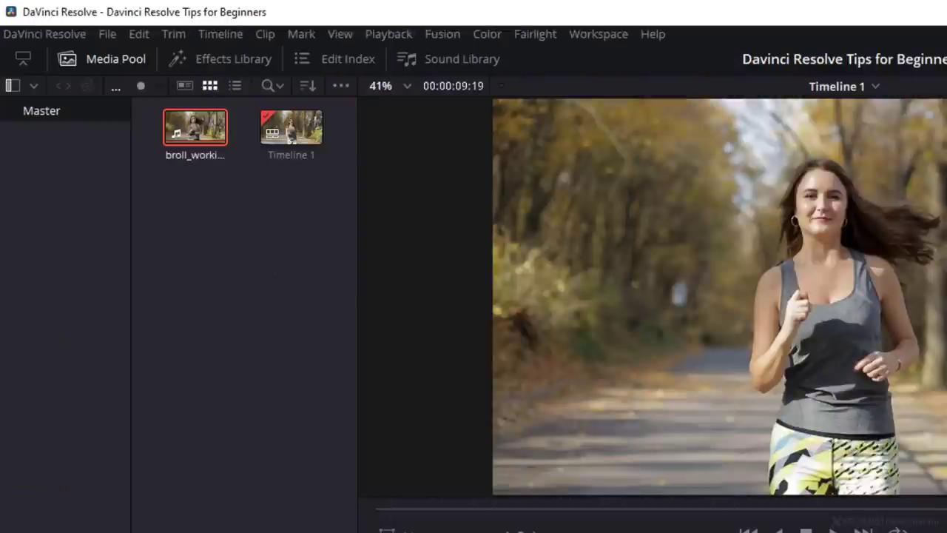
Uncheck Use Optimized Media if Available in the Playback menu.
{"action": "left_click", "coordinate": [391, 33]}
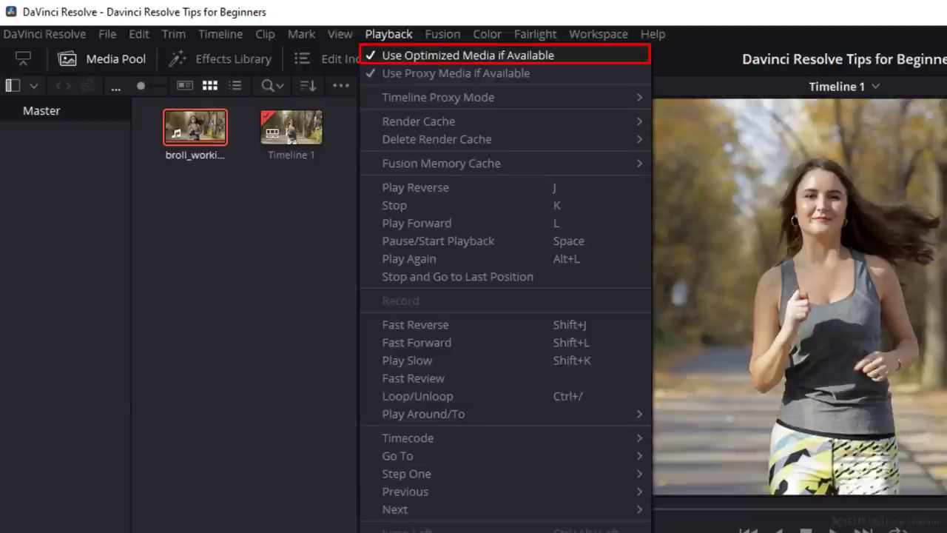
{"action": "left_click", "coordinate": [401, 55]}
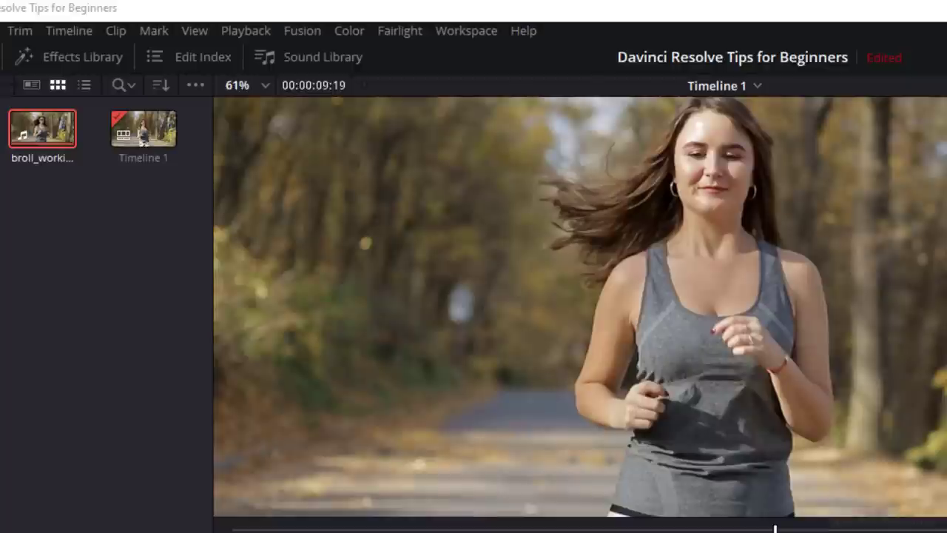
Set Timeline Proxy Mode to Quarter Resolution, then recheck it in the Playback menu.
{"action": "left_click", "coordinate": [260, 33]}
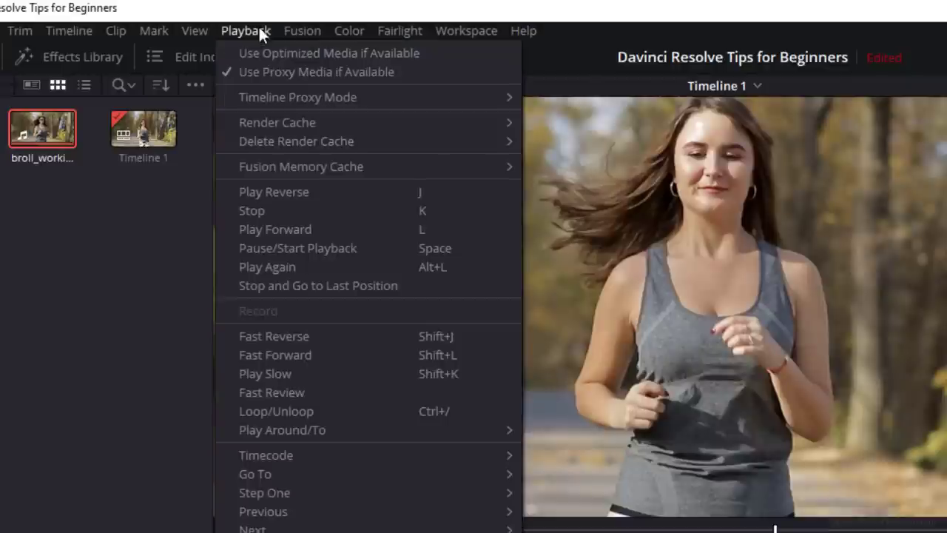
{"action": "mouse_move", "coordinate": [464, 100]}
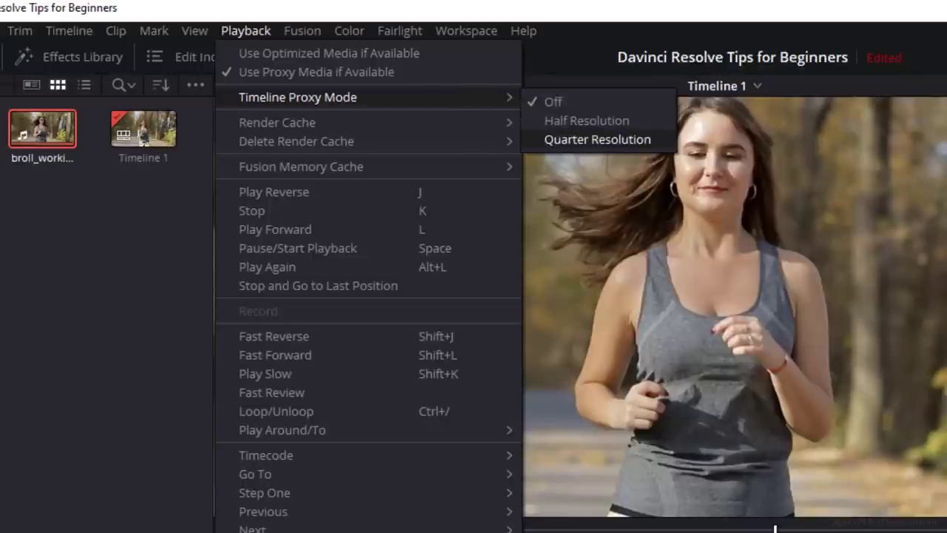
{"action": "left_click", "coordinate": [537, 140]}
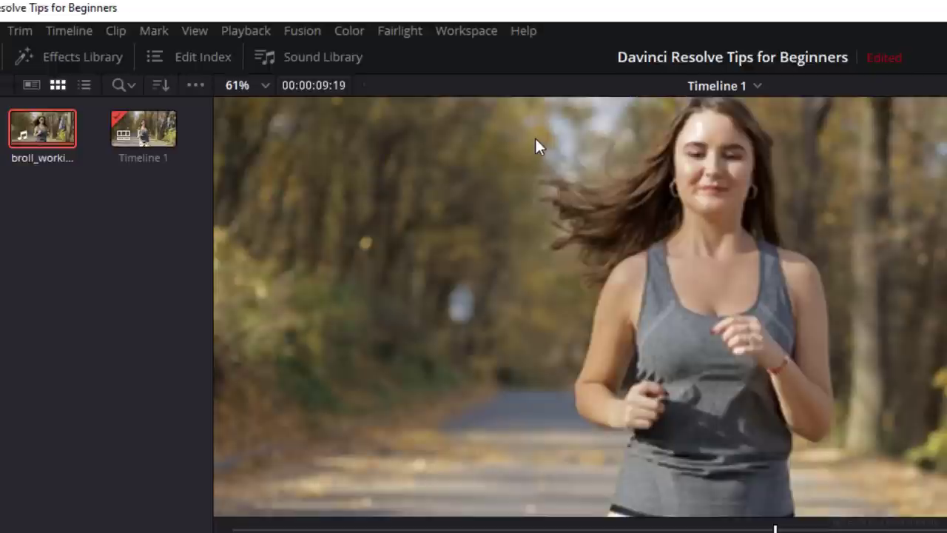
{"action": "left_click", "coordinate": [233, 28]}
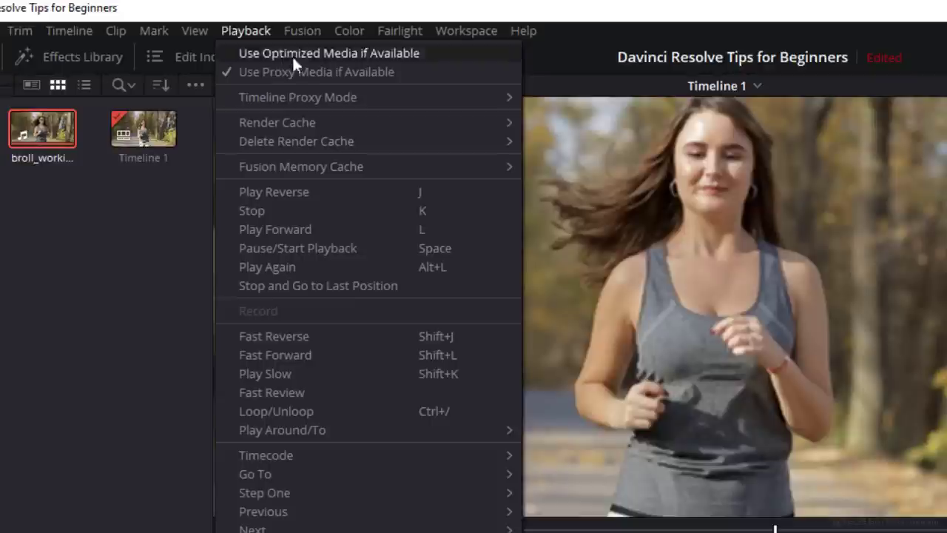
{"action": "mouse_move", "coordinate": [417, 98]}
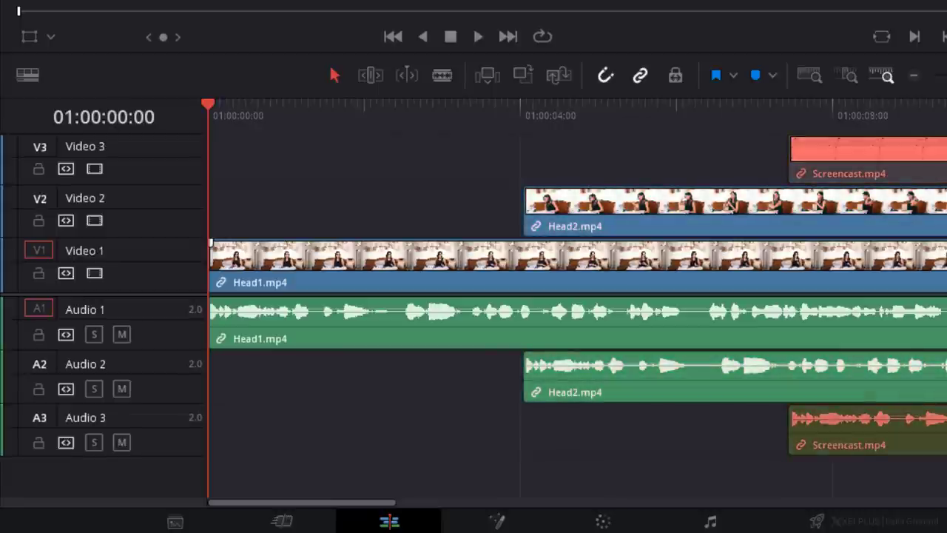
Trial-move the Head1 and Head2 clips, undo the moves, and select all timeline clips.
{"action": "left_click", "coordinate": [364, 278]}
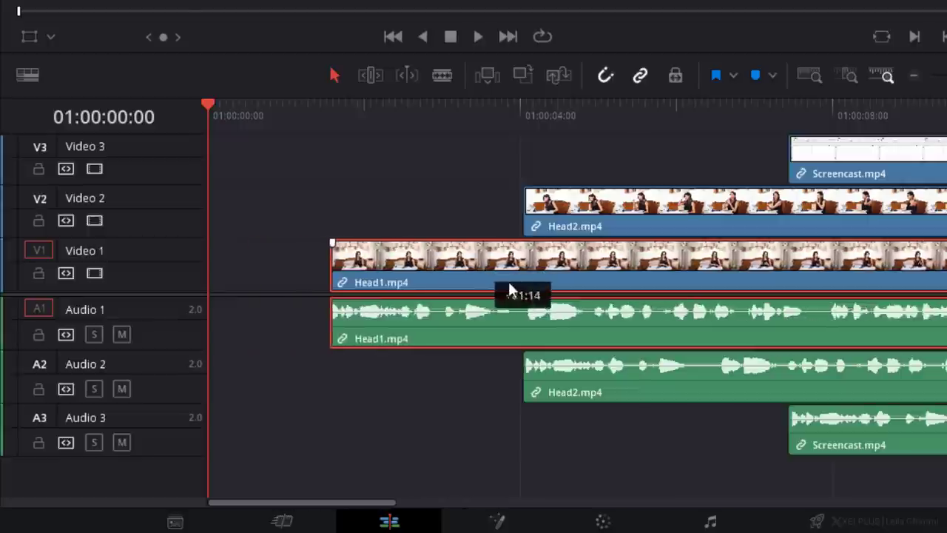
{"action": "mouse_move", "coordinate": [515, 280]}
{"action": "left_mouse_down"}
{"action": "mouse_move", "coordinate": [570, 281]}
{"action": "mouse_move", "coordinate": [517, 281]}
{"action": "left_mouse_up"}
{"action": "left_click_drag", "start_coordinate": [586, 226], "coordinate": [354, 228]}
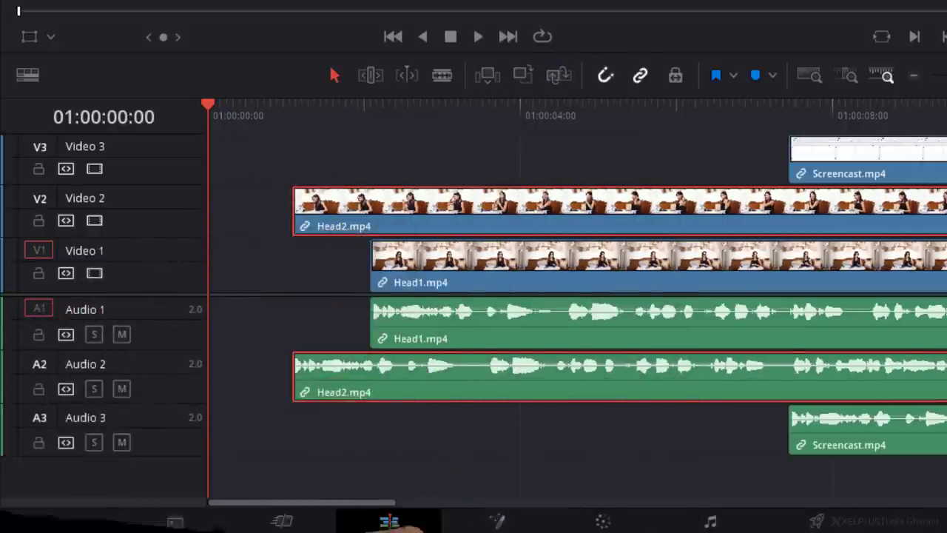
{"action": "key", "text": "ctrl+z"}
{"action": "key", "text": "ctrl+z"}
{"action": "left_click", "coordinate": [413, 377]}
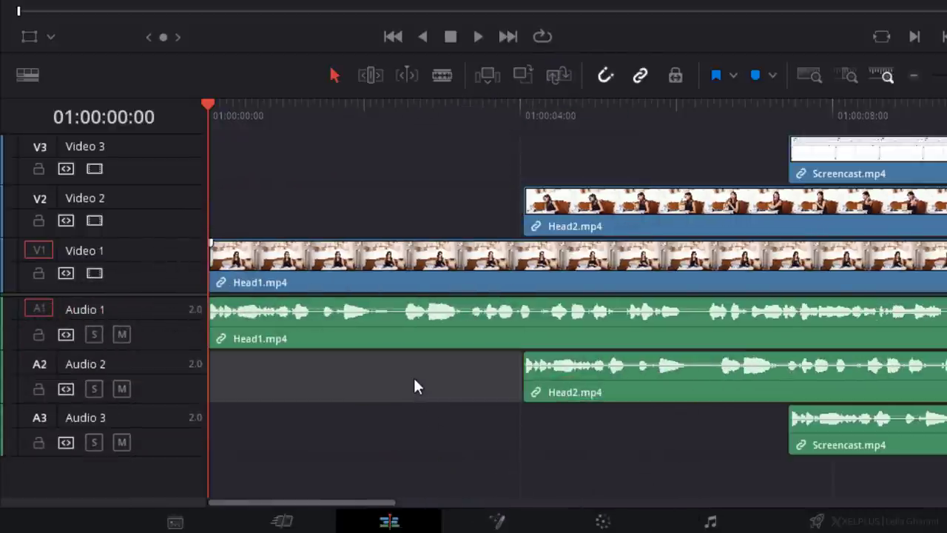
{"action": "key", "text": "ctrl+a"}
Auto-sync all selected clips by their audio waveforms, then deselect them.
{"action": "right_click", "coordinate": [414, 334]}
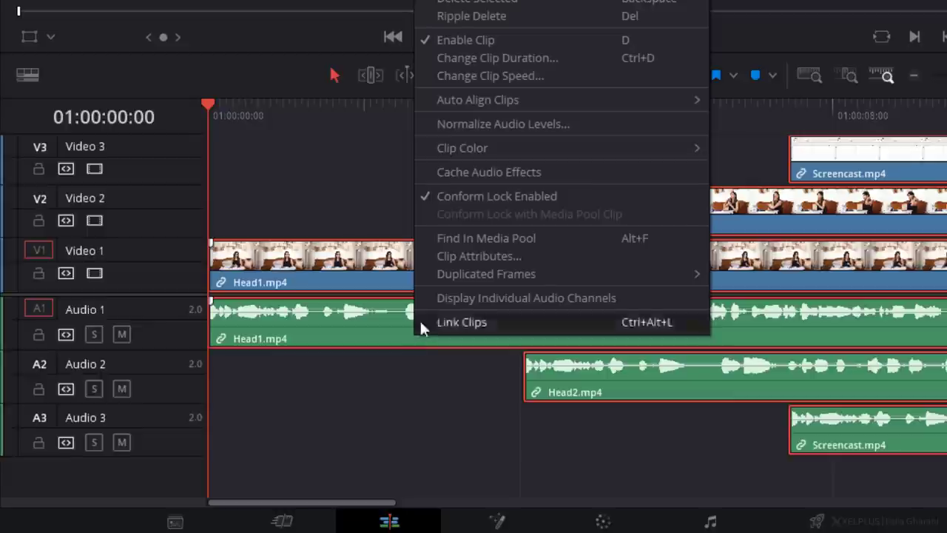
{"action": "mouse_move", "coordinate": [643, 103]}
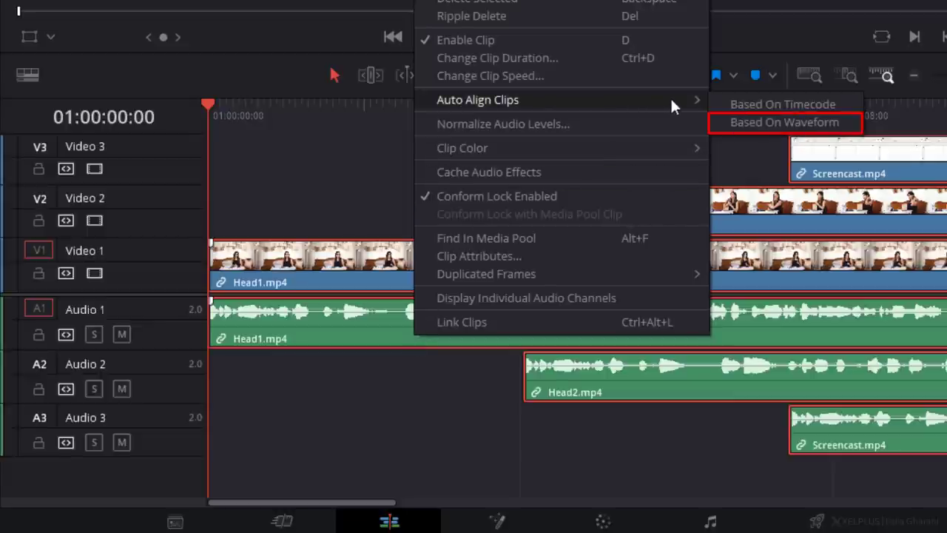
{"action": "left_click", "coordinate": [721, 123]}
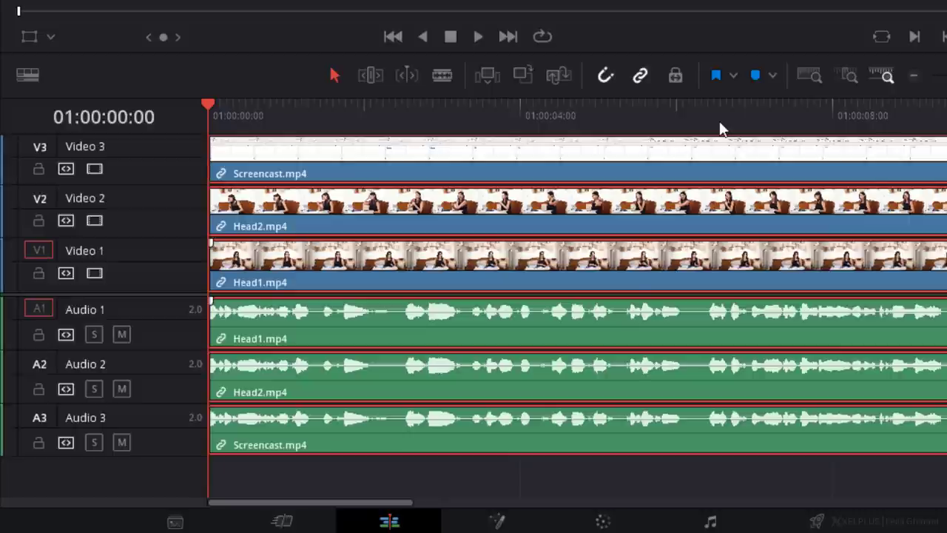
{"action": "left_click", "coordinate": [368, 466]}
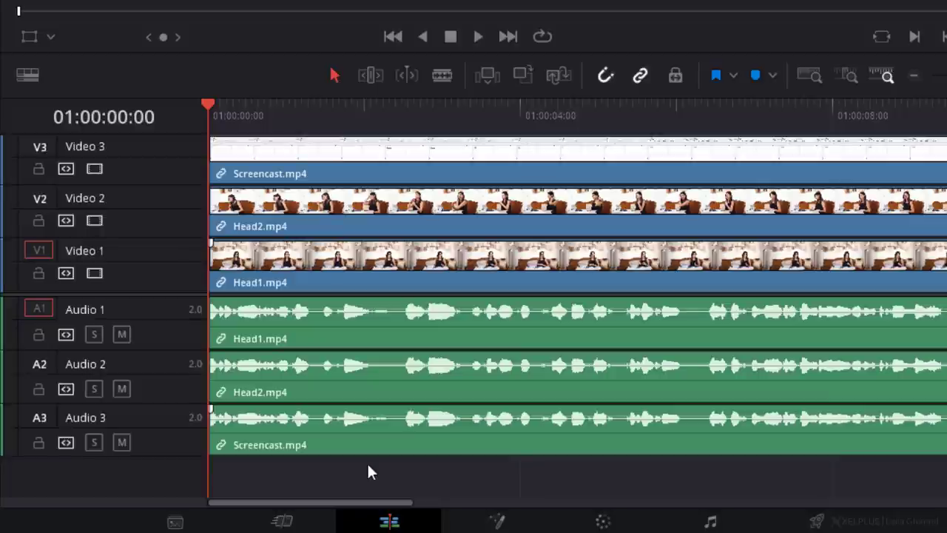
Delete only the Head1.mp4 audio clip on Audio 1, keeping its video.
{"action": "key", "text": "alt"}
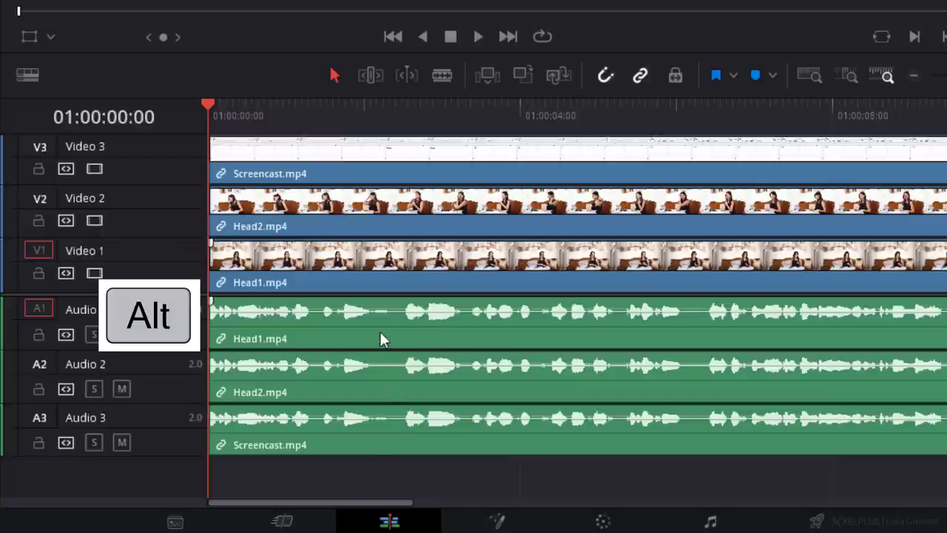
{"action": "left_click", "coordinate": [380, 332], "text": "alt"}
{"action": "key", "text": "BackSpace"}
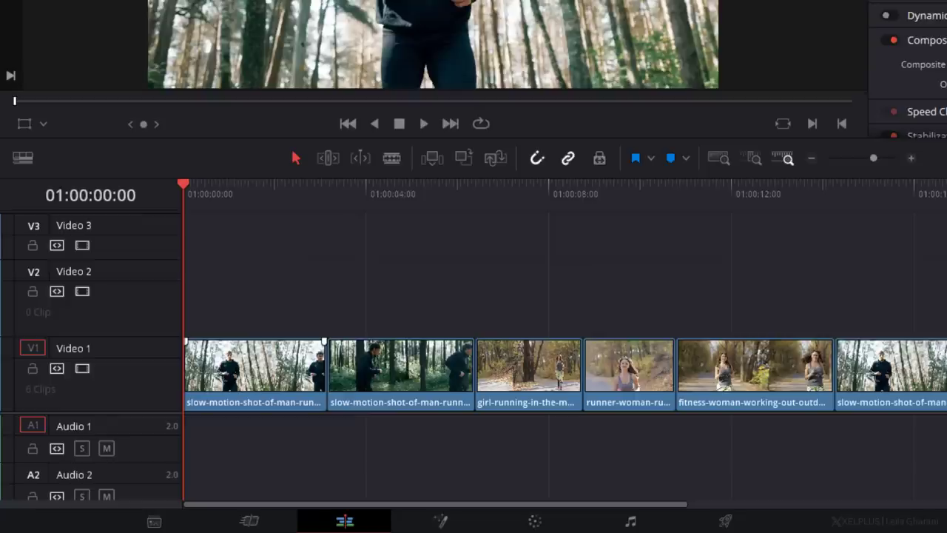
Swap the first two slow-motion-shot-of-man clips on Video 1, using Video 2 as a holding track.
{"action": "left_click", "coordinate": [389, 372]}
{"action": "left_click_drag", "start_coordinate": [390, 379], "coordinate": [249, 316]}
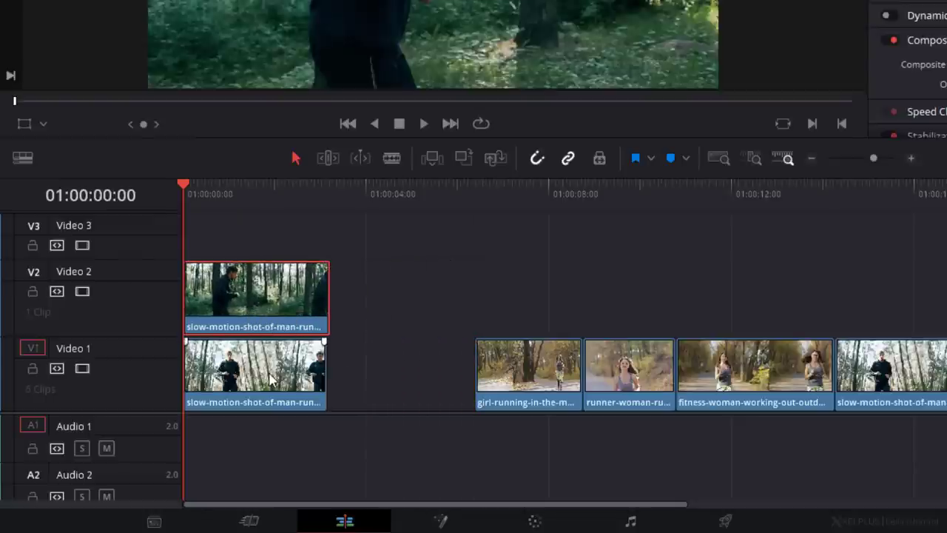
{"action": "left_click_drag", "start_coordinate": [272, 378], "coordinate": [404, 372]}
{"action": "left_click_drag", "start_coordinate": [278, 315], "coordinate": [277, 357]}
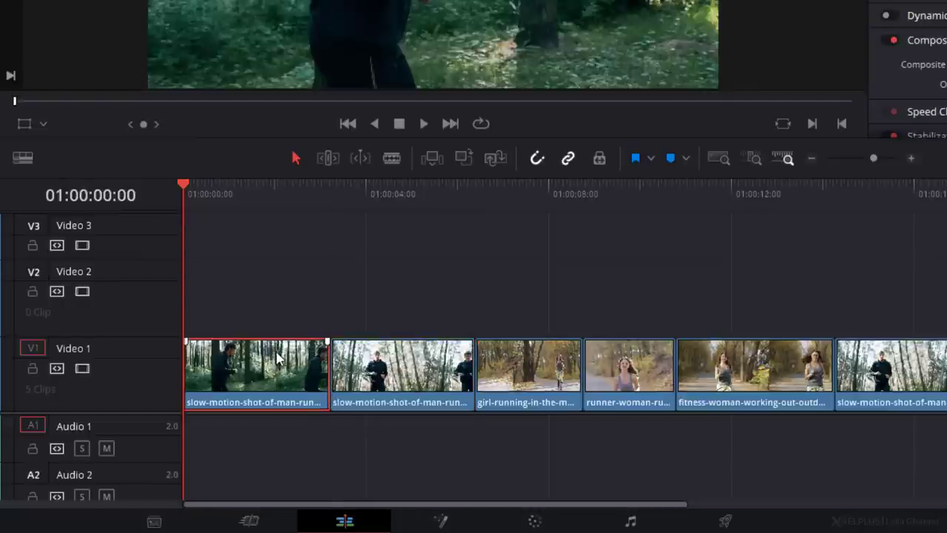
Undo the reorder and shift the darker running-man clip with Shift+Ctrl+comma/period past the fitness-woman clip.
{"action": "key", "text": "ctrl+z"}
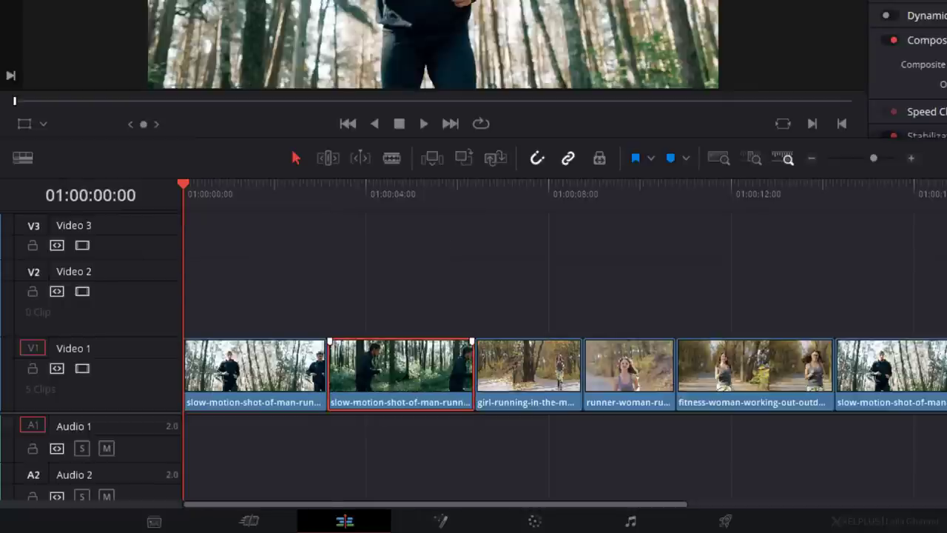
{"action": "key", "text": "ctrl+shift+comma"}
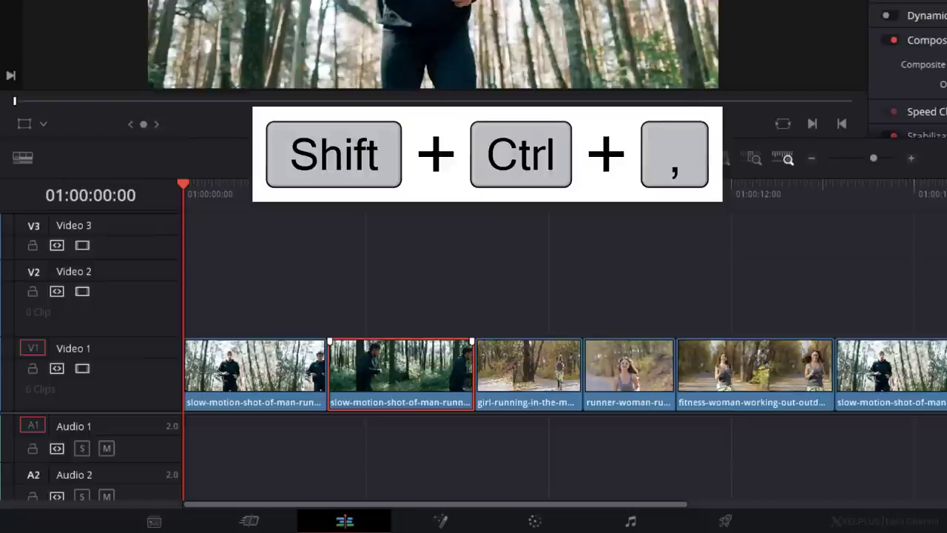
{"action": "key", "text": "ctrl+shift+period"}
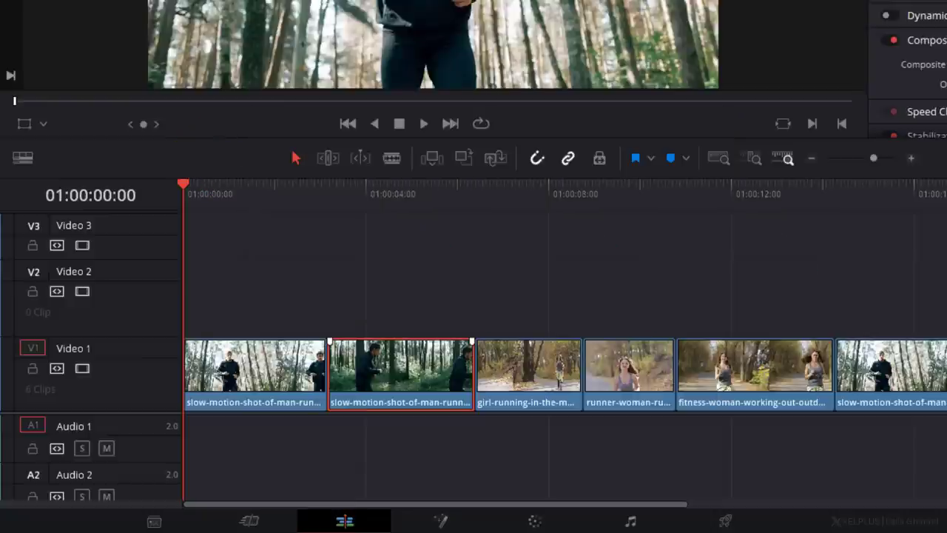
{"action": "key", "text": "ctrl+shift+comma"}
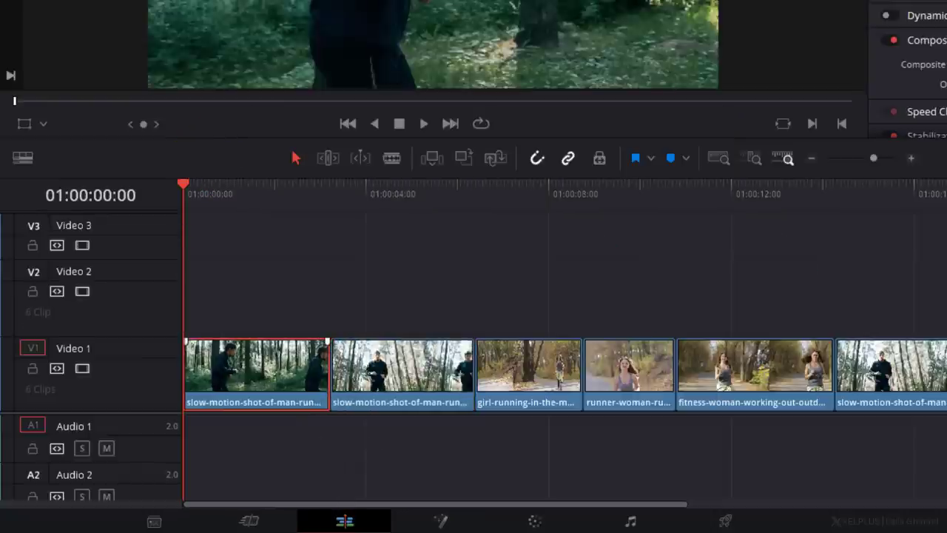
{"action": "key", "text": "ctrl+shift+period"}
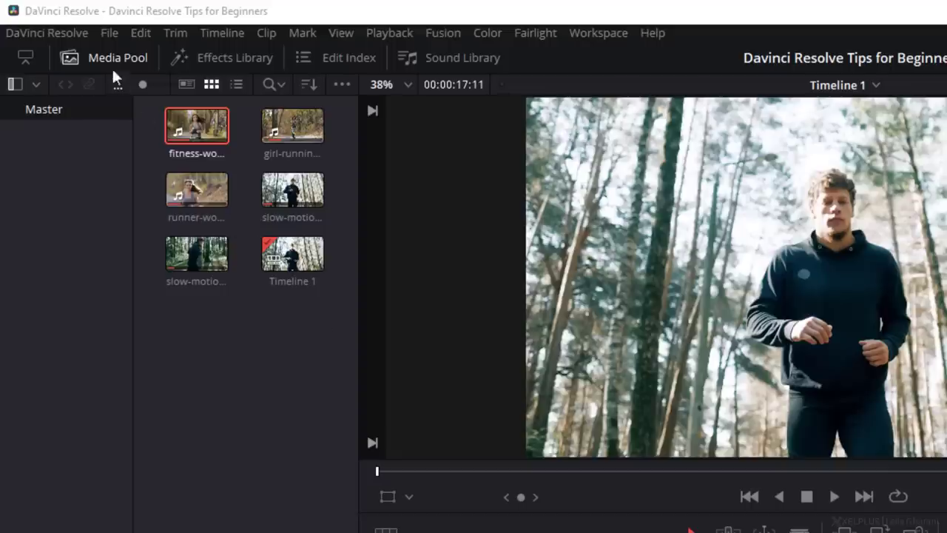
Open Preferences to the User tab's Project Save and Load settings.
{"action": "left_click", "coordinate": [79, 31]}
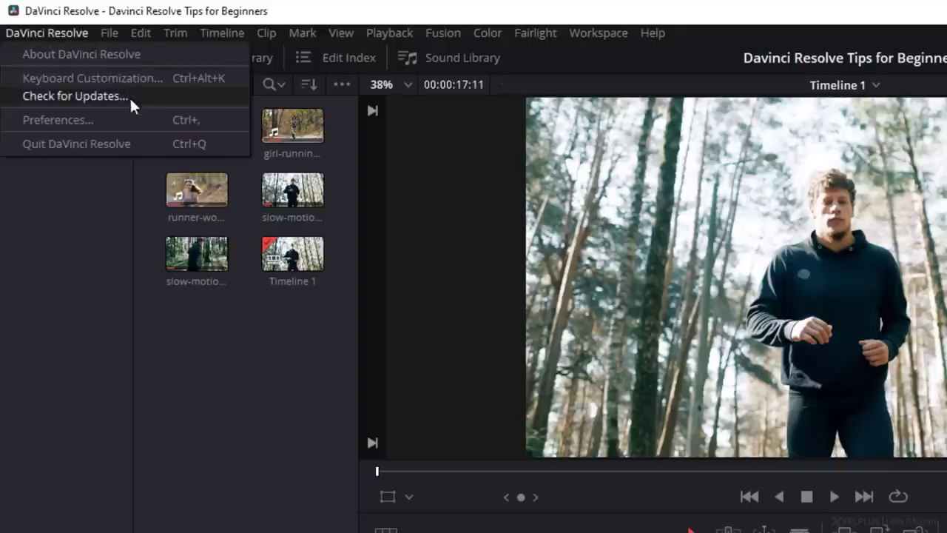
{"action": "left_click", "coordinate": [141, 121]}
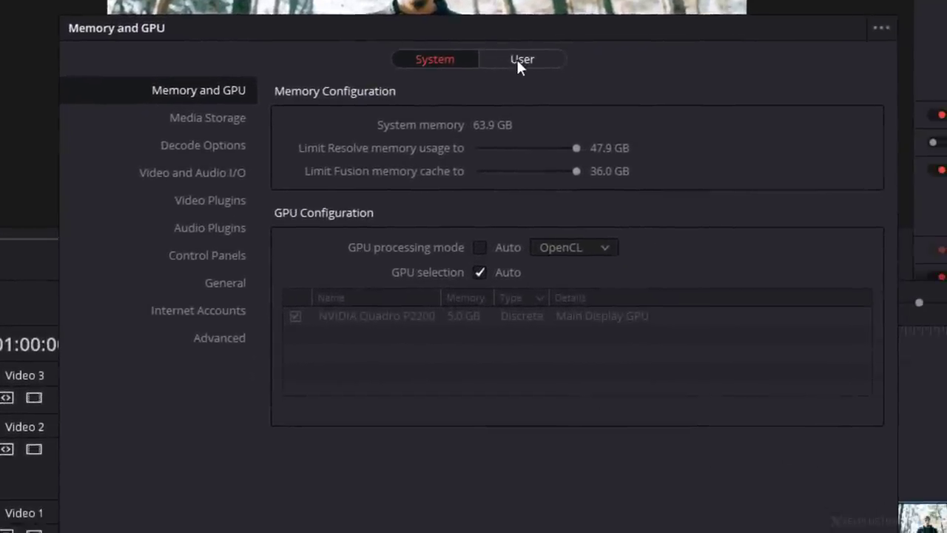
{"action": "left_click", "coordinate": [519, 60]}
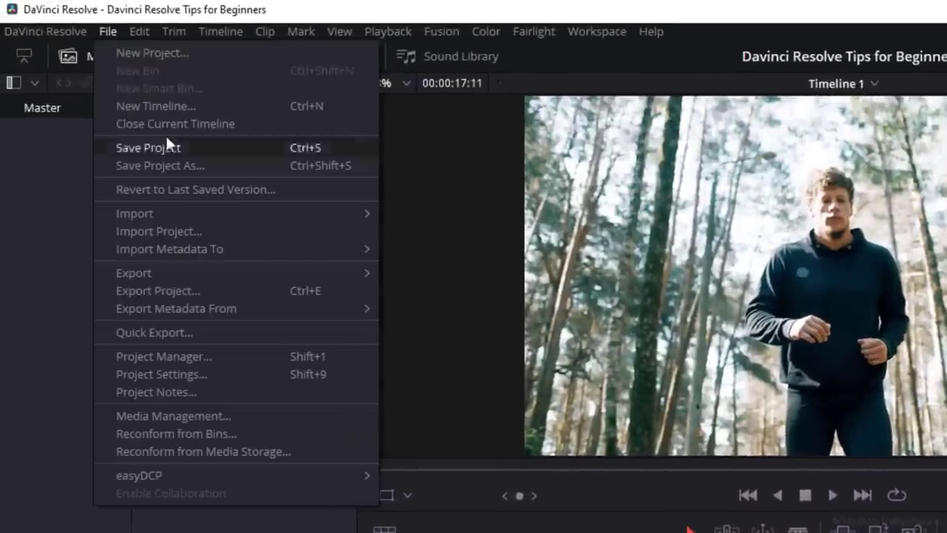
Open the Project Manager and list the tips project's backups, showing the Wed Jul 7 2021 auto backup.
{"action": "left_click", "coordinate": [187, 358]}
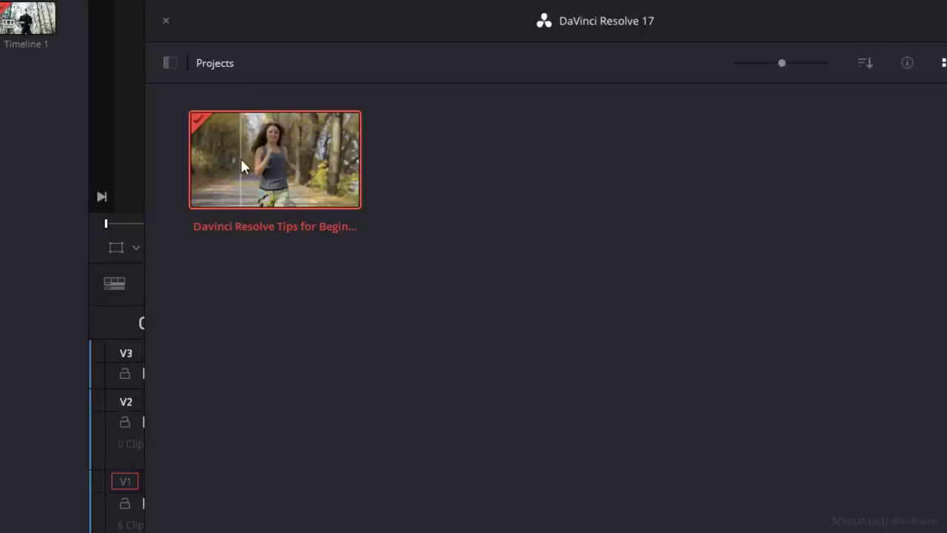
{"action": "right_click", "coordinate": [242, 164]}
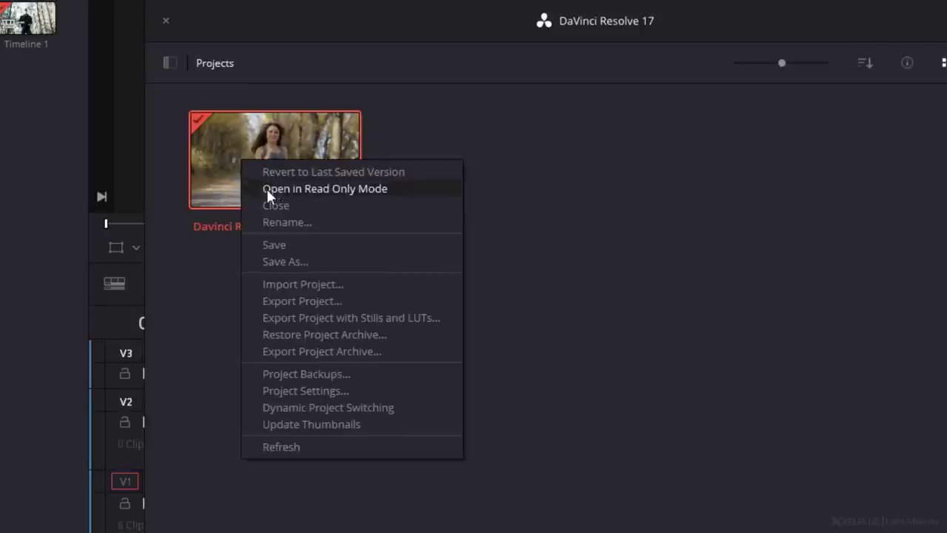
{"action": "left_click", "coordinate": [326, 374]}
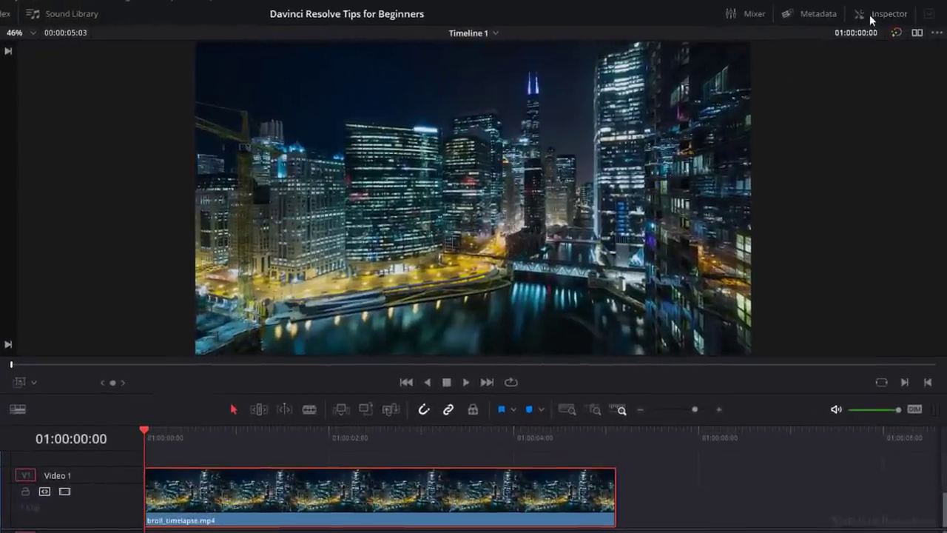
Enable Dynamic Zoom on broll_timelapse.mp4 in the Inspector, keep Linear easing, and preview it.
{"action": "left_click", "coordinate": [871, 18]}
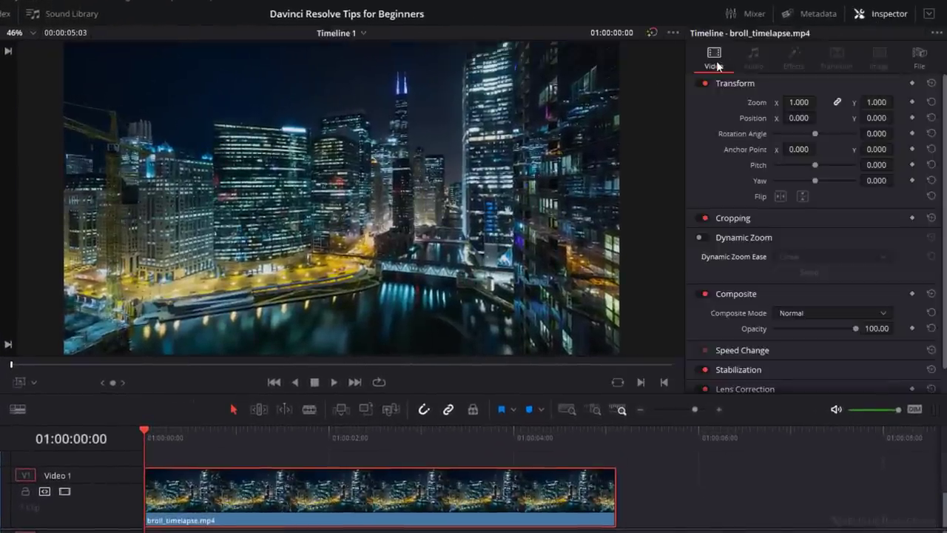
{"action": "left_click", "coordinate": [705, 236]}
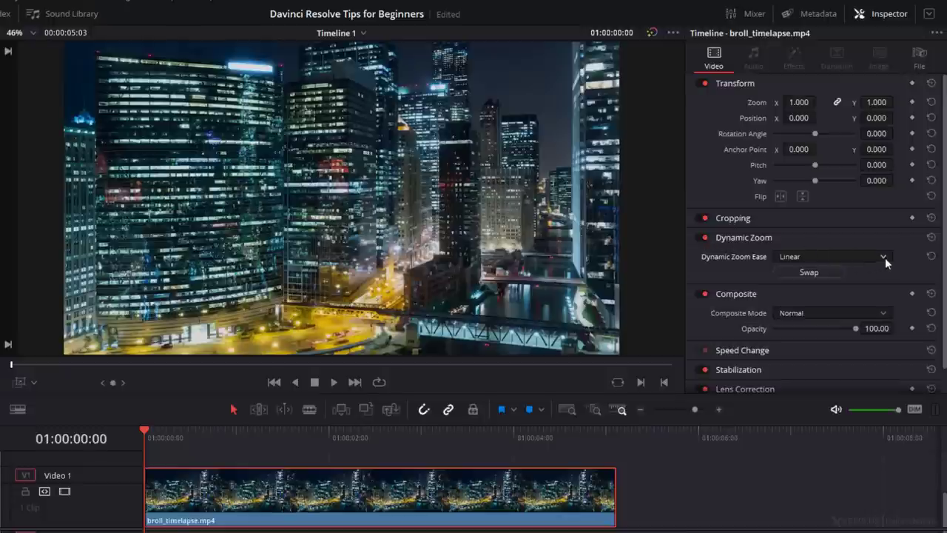
{"action": "left_click", "coordinate": [884, 257]}
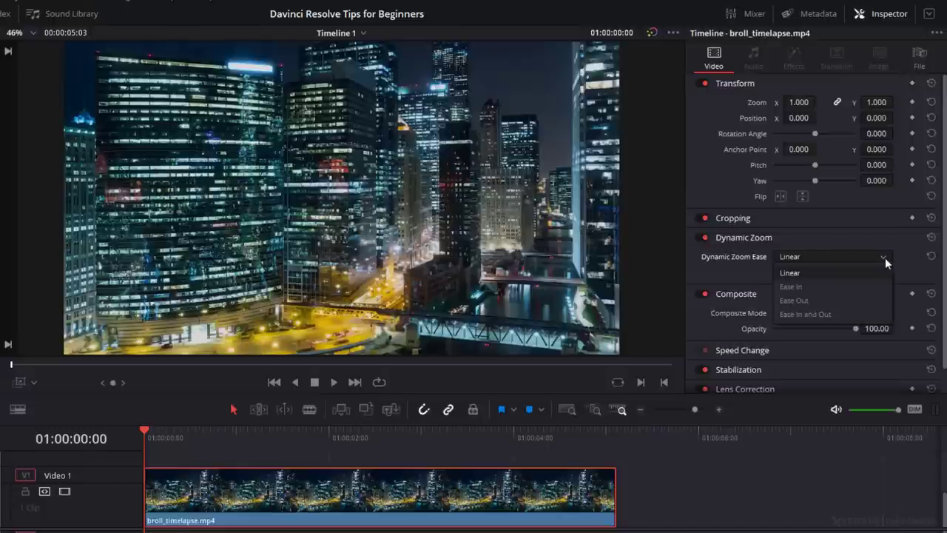
{"action": "left_click", "coordinate": [879, 270]}
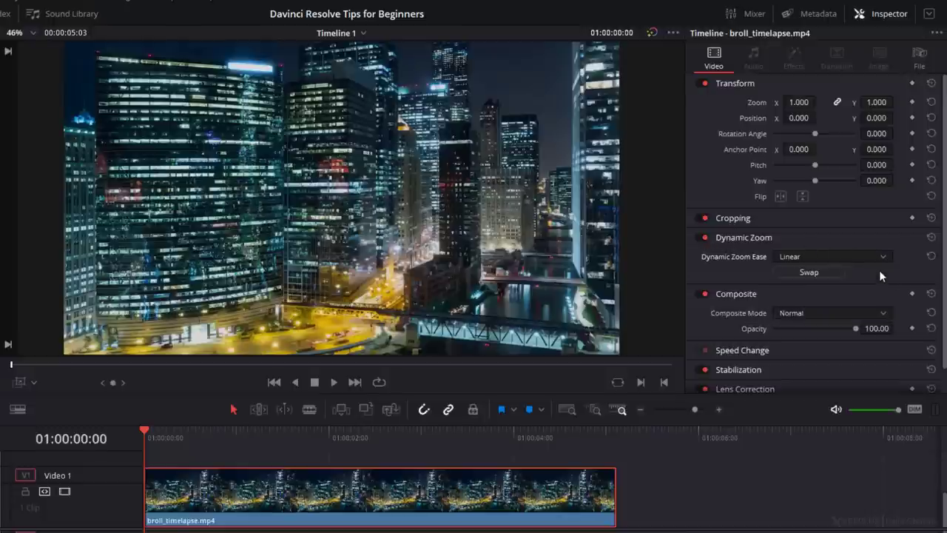
{"action": "key", "text": "space"}
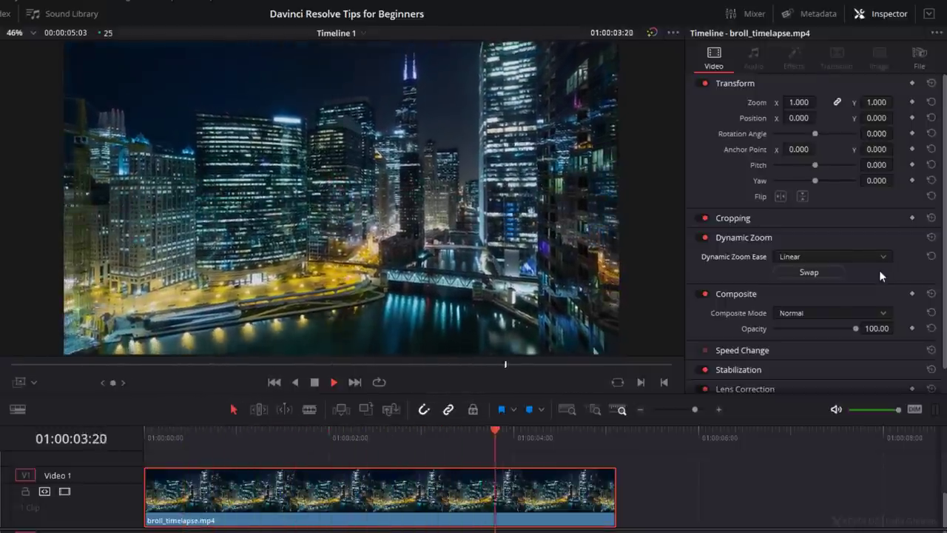
Change the Dynamic Zoom easing to Ease In, swap the zoom direction, and preview it.
{"action": "left_click", "coordinate": [845, 259]}
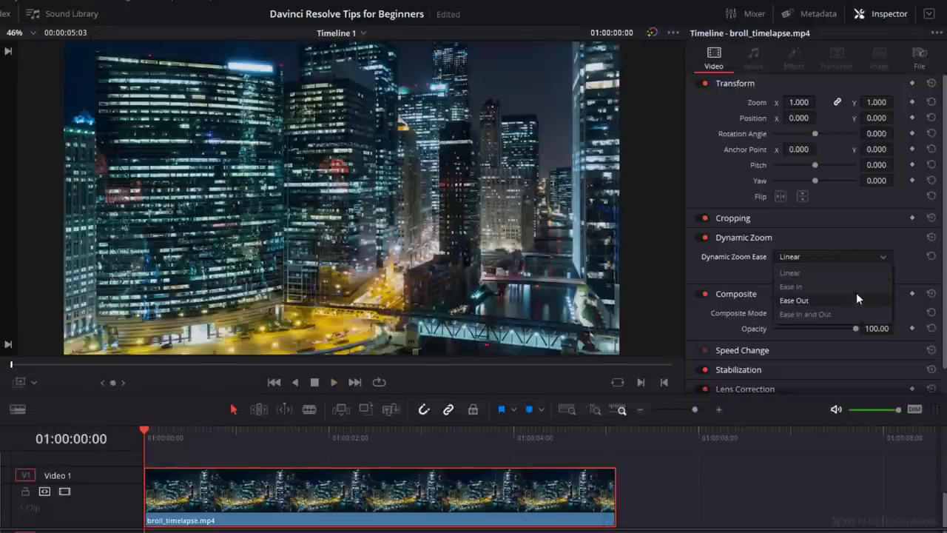
{"action": "left_click", "coordinate": [854, 295]}
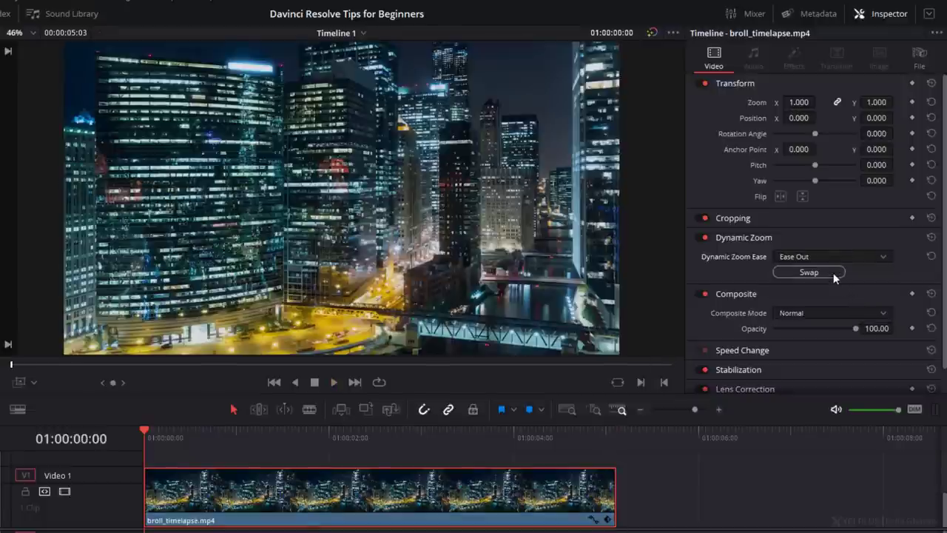
{"action": "left_click", "coordinate": [834, 274]}
{"action": "key", "text": "space"}
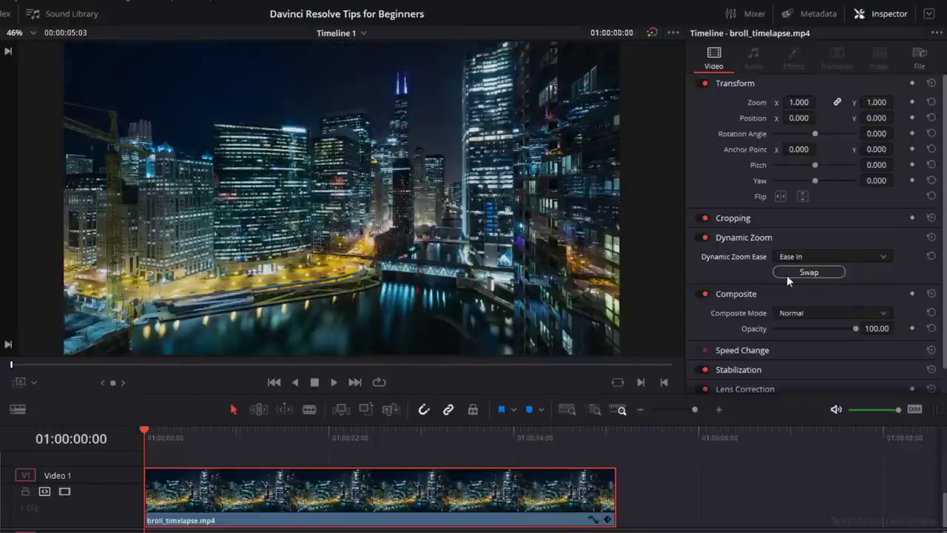
Shrink the Dynamic Zoom rectangle toward the frame centre, then hide the framing overlay and play the clip.
{"action": "left_click", "coordinate": [34, 381]}
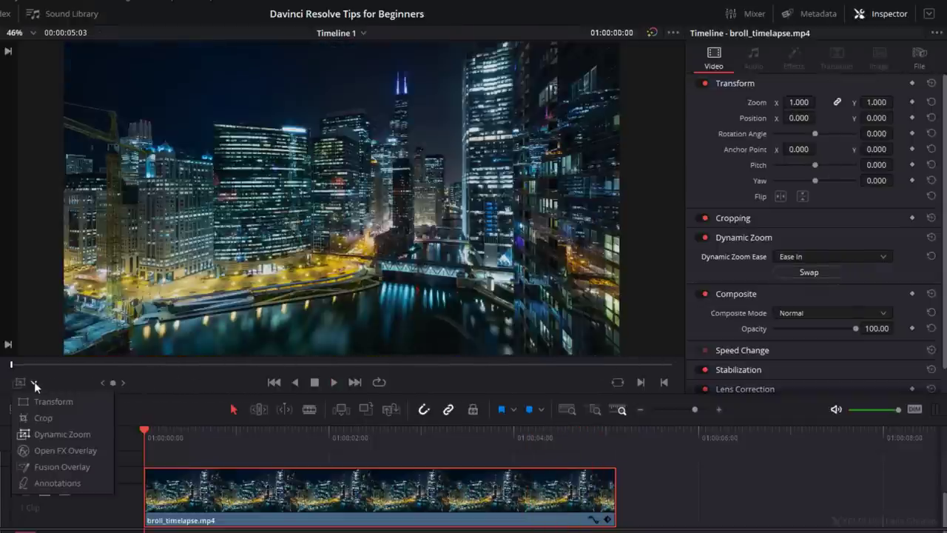
{"action": "left_click", "coordinate": [62, 433]}
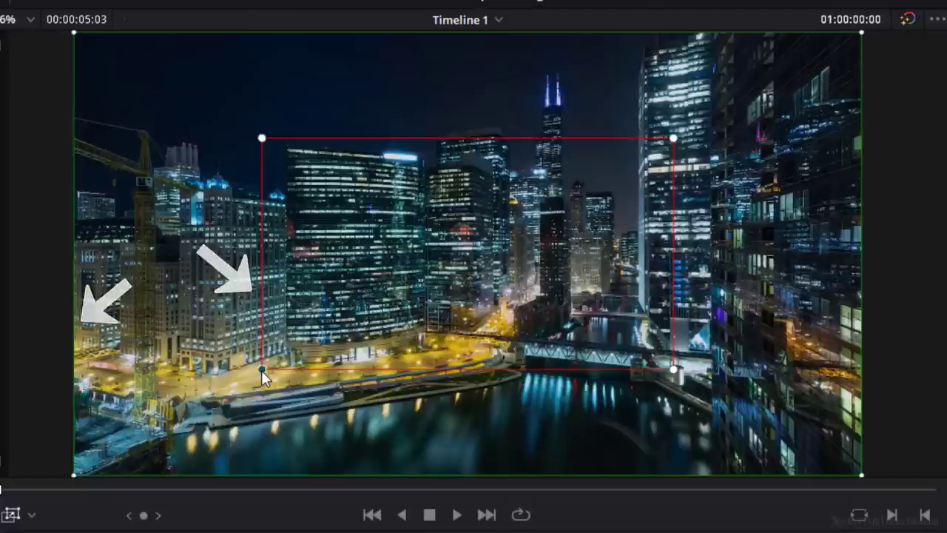
{"action": "left_click_drag", "start_coordinate": [262, 370], "coordinate": [317, 324]}
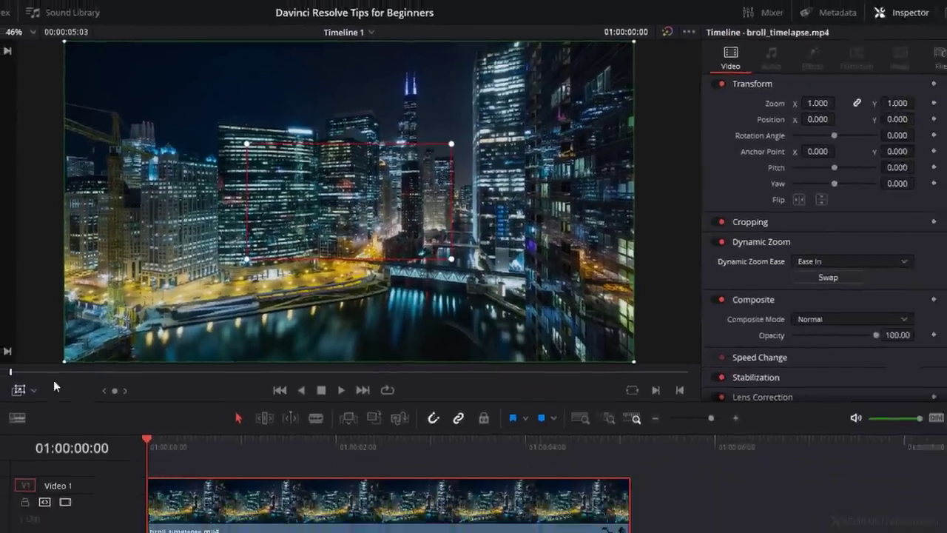
{"action": "left_click", "coordinate": [18, 389]}
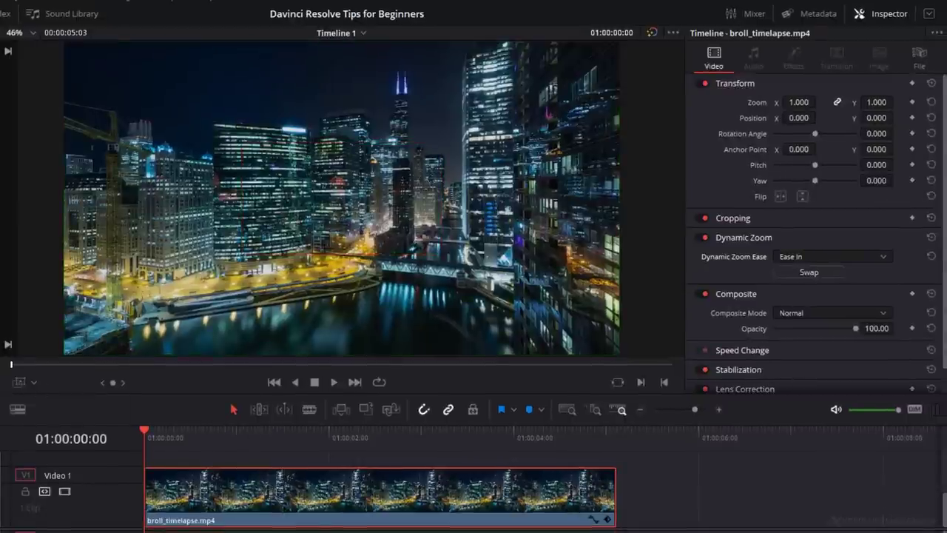
{"action": "key", "text": "space"}
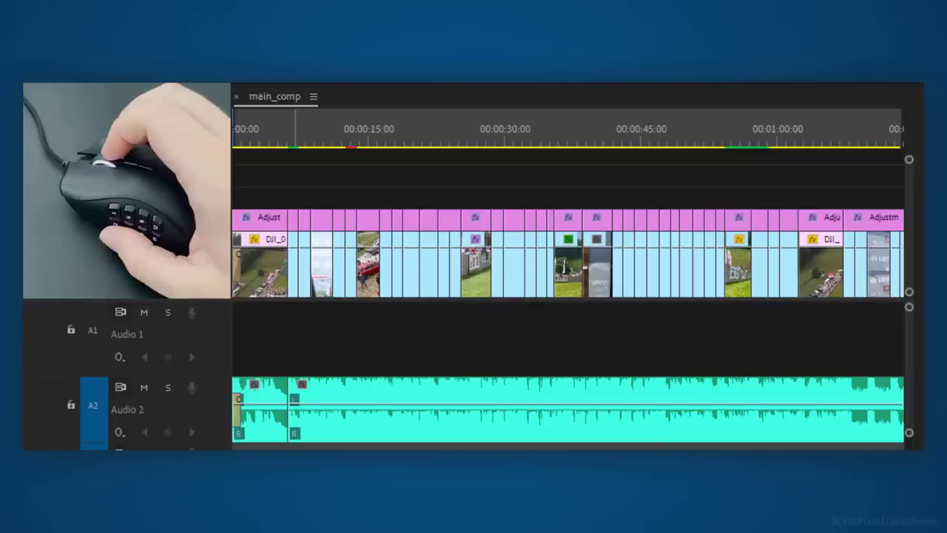
{"action": "scroll", "coordinate": [569, 296], "scroll_direction": "right", "scroll_amount": 10}
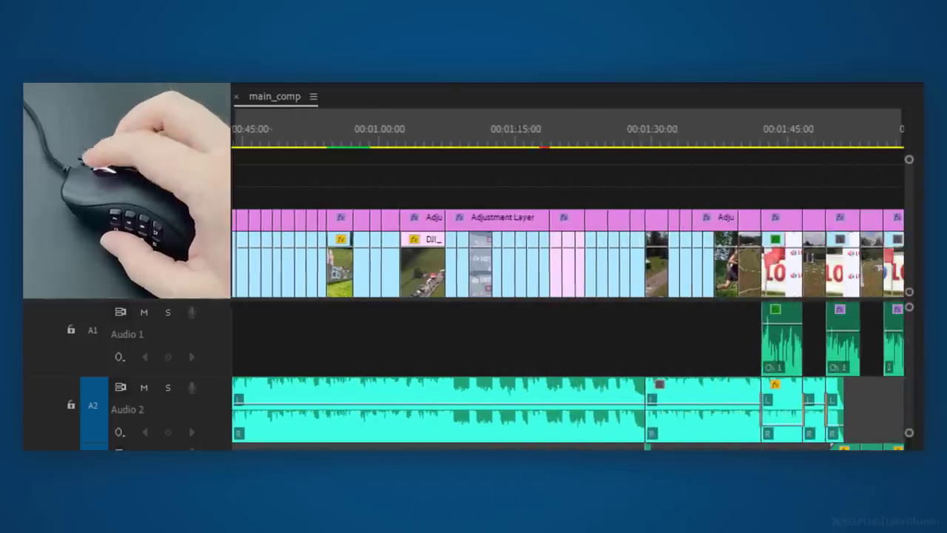
{"action": "scroll", "coordinate": [568, 295], "scroll_direction": "left", "scroll_amount": 8}
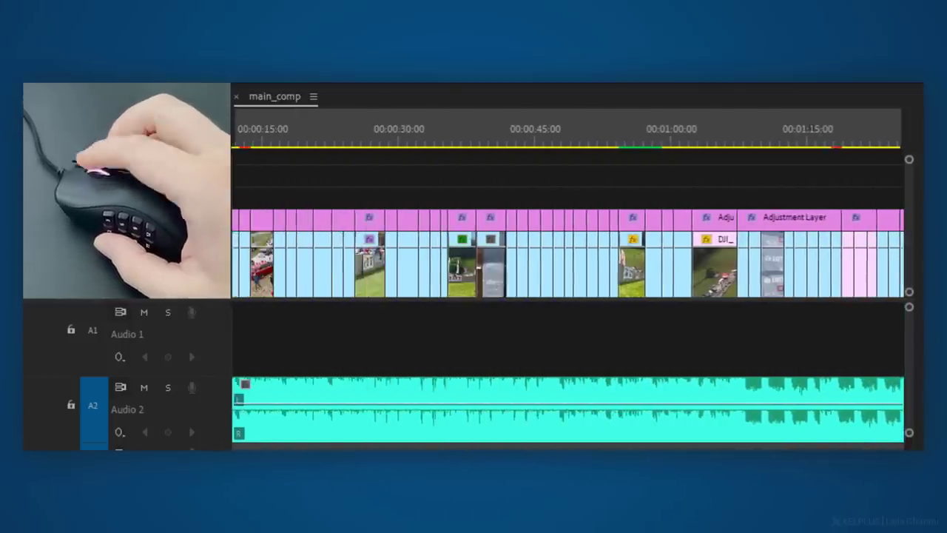
{"action": "scroll", "coordinate": [569, 295], "scroll_direction": "left", "scroll_amount": 3}
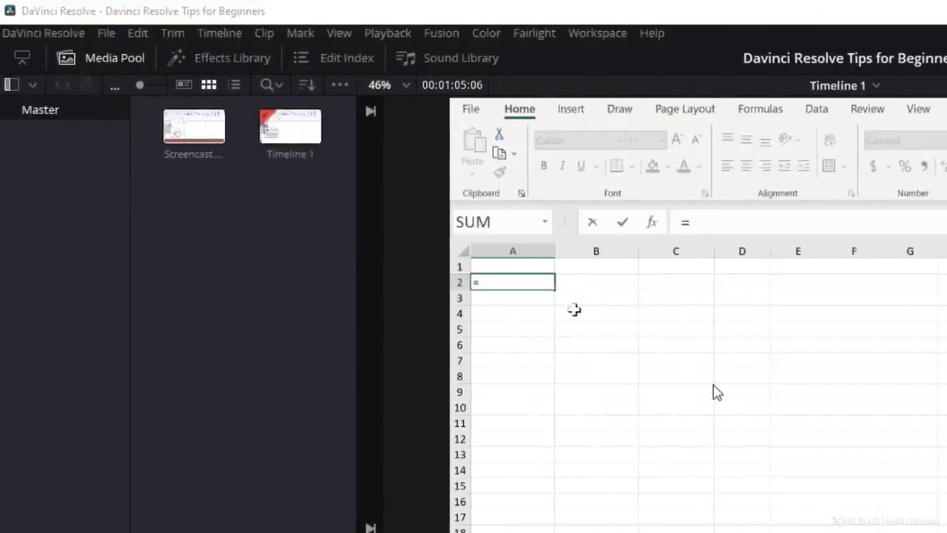
Enable 2D Timeline Scroll from the View menu.
{"action": "left_click", "coordinate": [338, 33]}
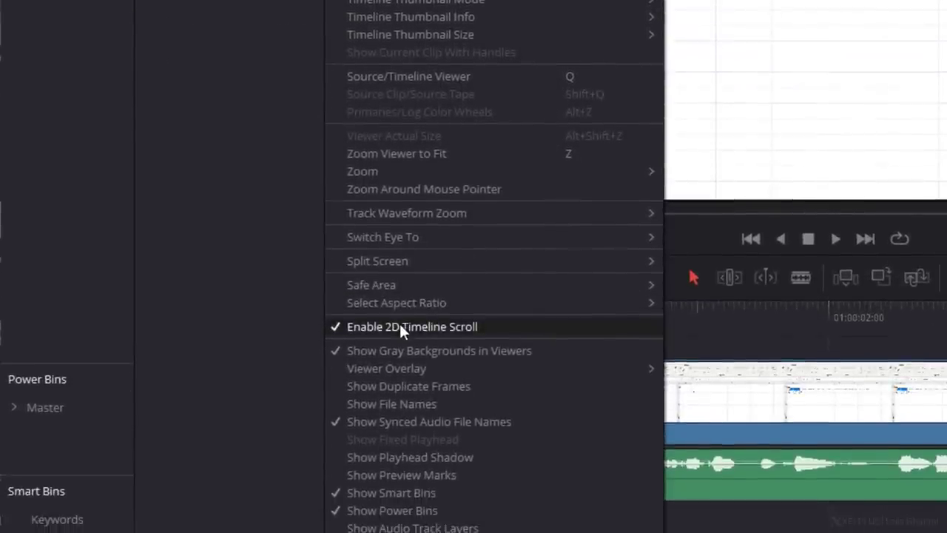
{"action": "left_click", "coordinate": [400, 327]}
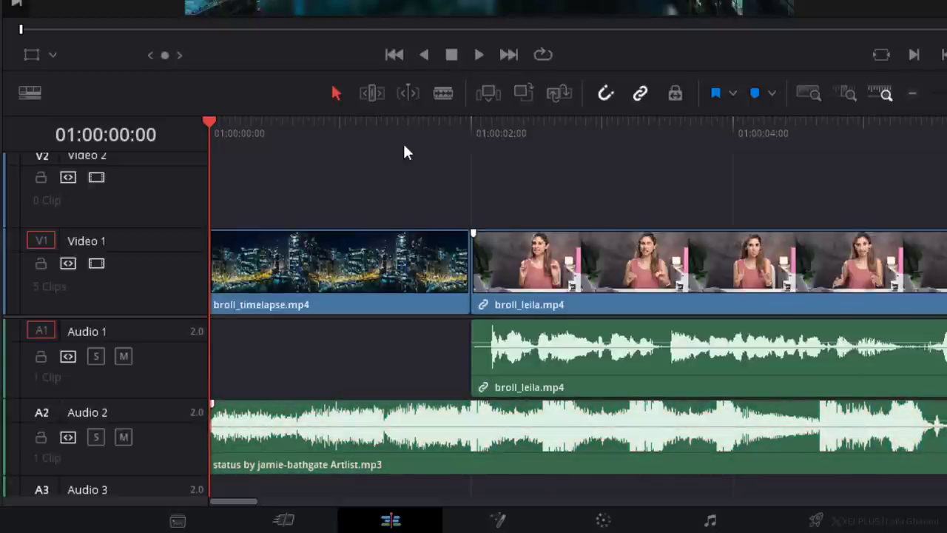
Play the broll timeline, select broll_timelapse, and adjust the A2 music volume back to 1.27 dB.
{"action": "key", "text": "space"}
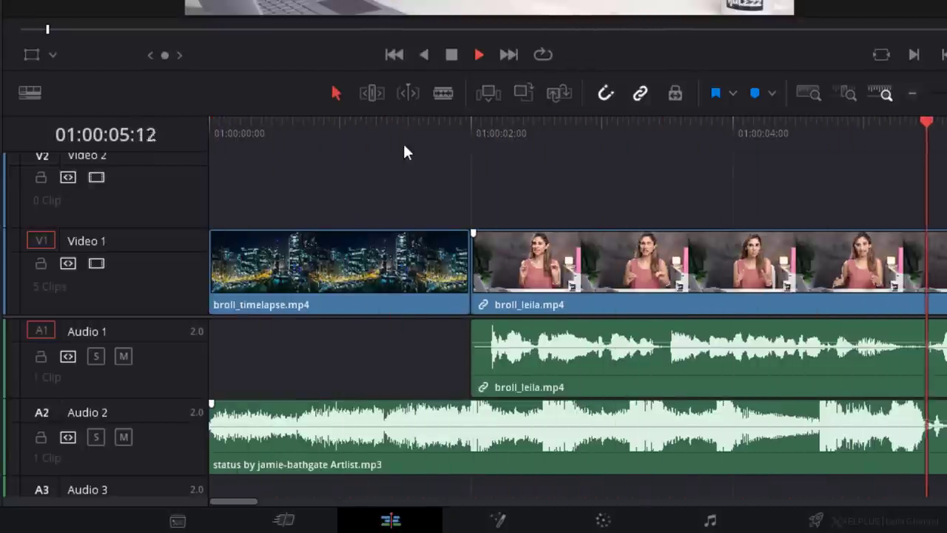
{"action": "key", "text": "space"}
{"action": "left_click", "coordinate": [406, 279]}
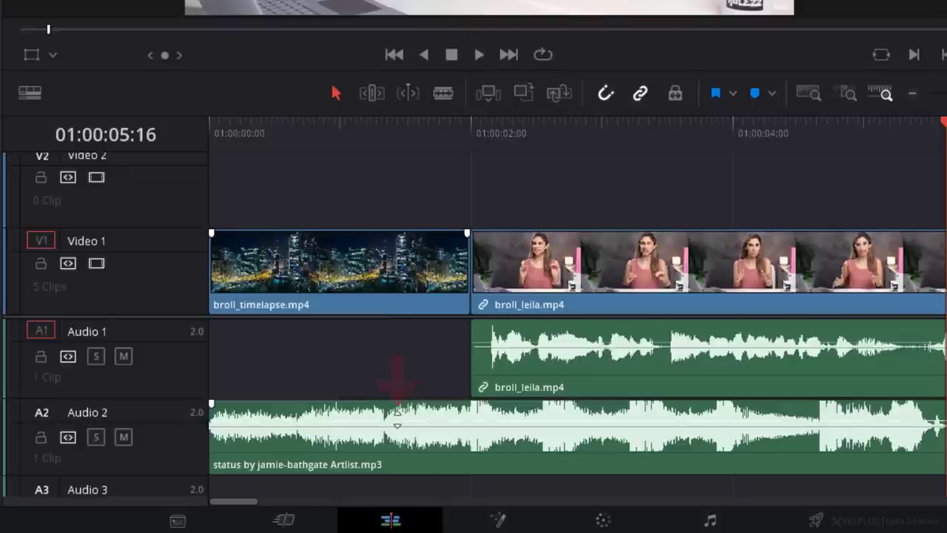
{"action": "mouse_move", "coordinate": [397, 418]}
{"action": "left_mouse_down"}
{"action": "mouse_move", "coordinate": [392, 424]}
{"action": "mouse_move", "coordinate": [392, 411]}
{"action": "mouse_move", "coordinate": [389, 425]}
{"action": "left_mouse_up"}
Add two A2 volume keyframes, drop the speech section to -6.36 dB, raise the start, and replay.
{"action": "key", "text": "alt"}
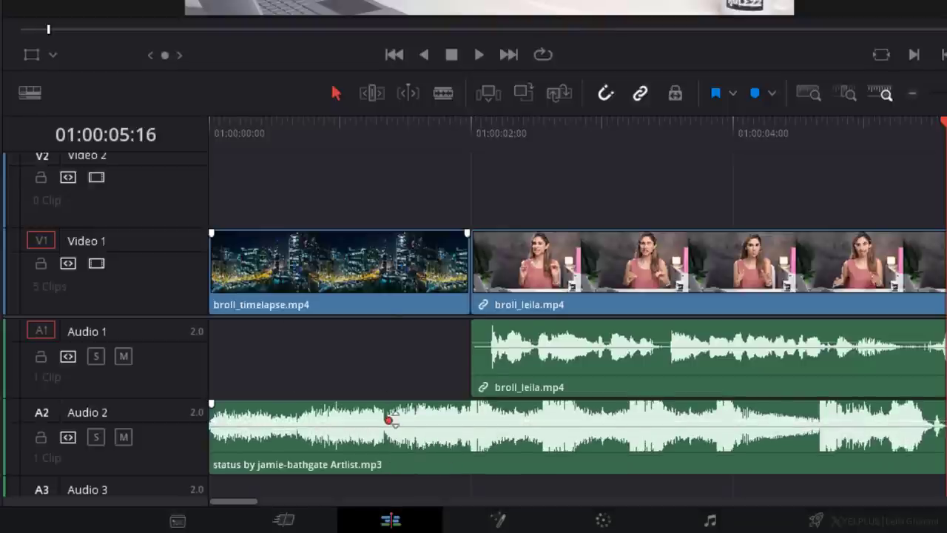
{"action": "key", "text": "alt"}
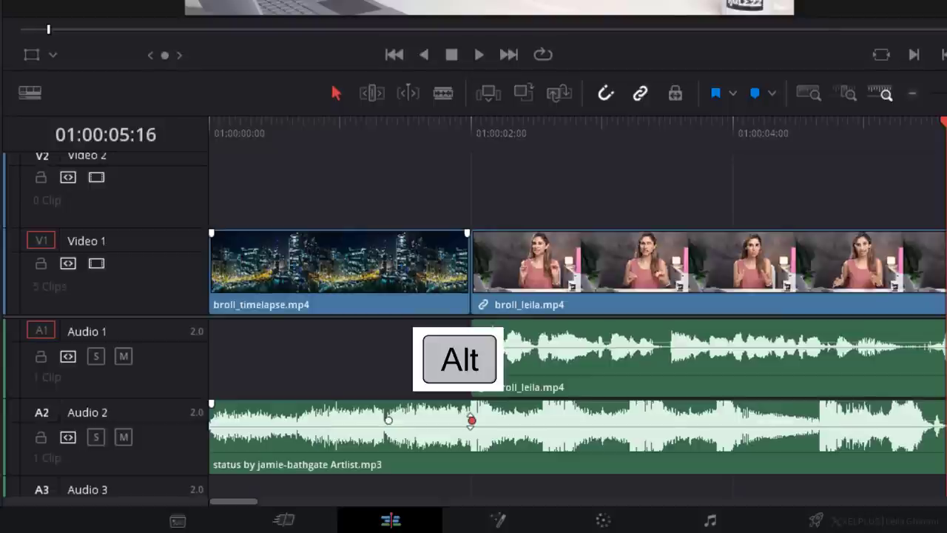
{"action": "left_click_drag", "start_coordinate": [472, 423], "coordinate": [488, 431]}
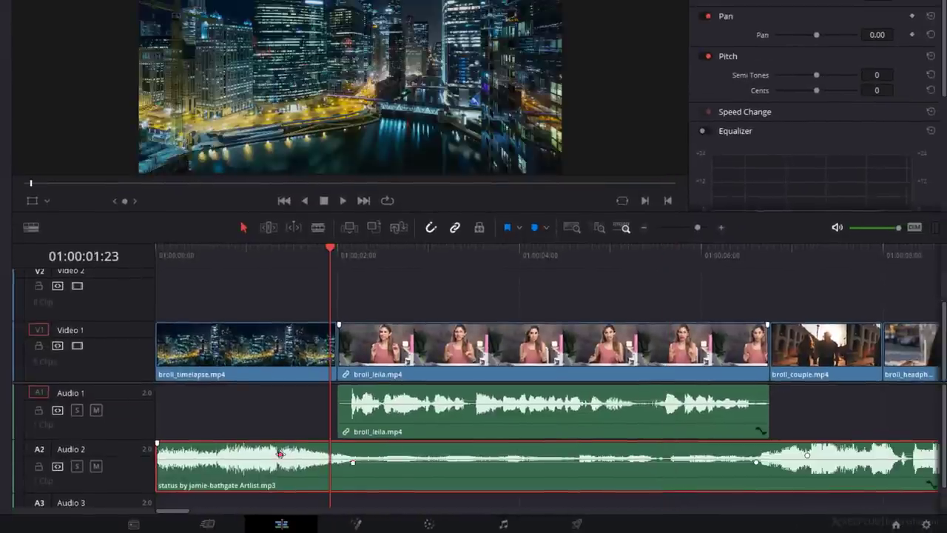
{"action": "left_click_drag", "start_coordinate": [280, 453], "coordinate": [370, 465]}
{"action": "key", "text": "space"}
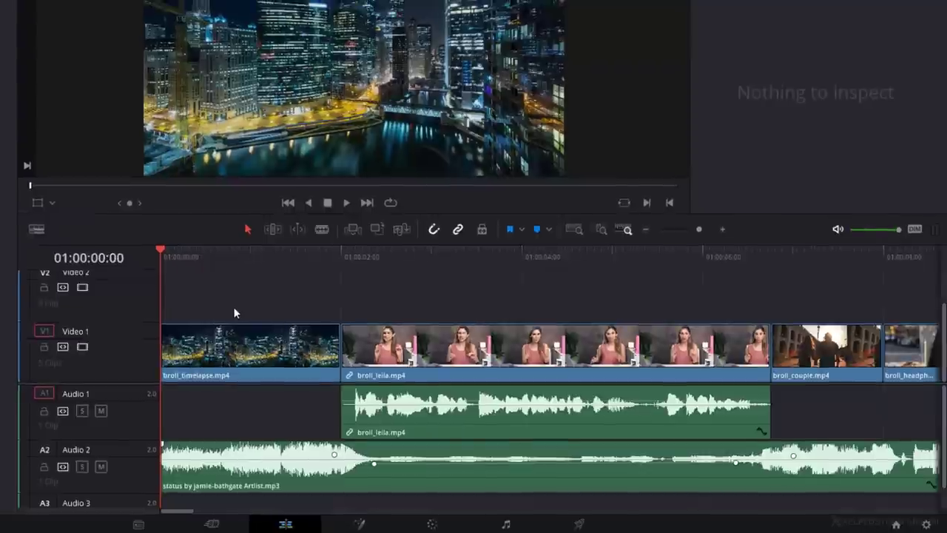
{"action": "key", "text": "space"}
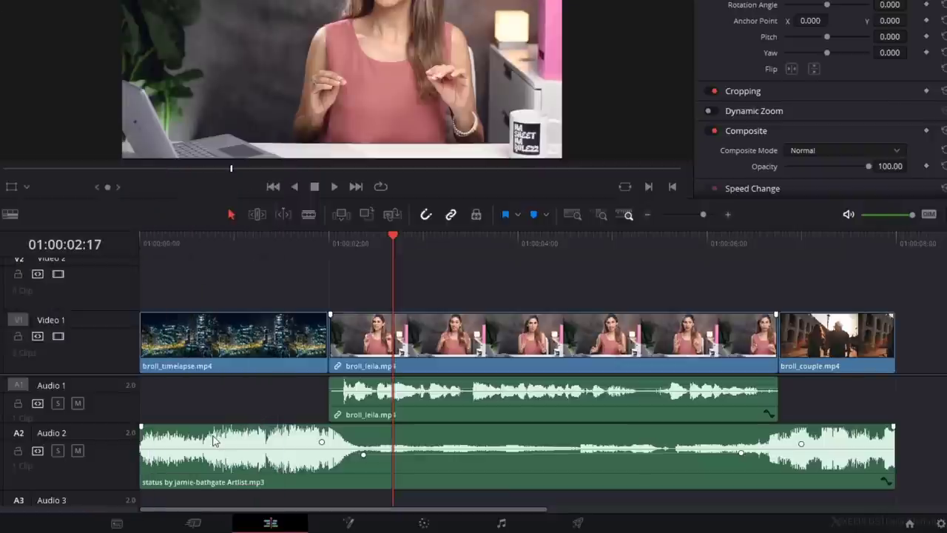
Drag the A2 music clip's fade handles to add a fade-in at its start and fade-out at its end.
{"action": "left_click", "coordinate": [213, 437]}
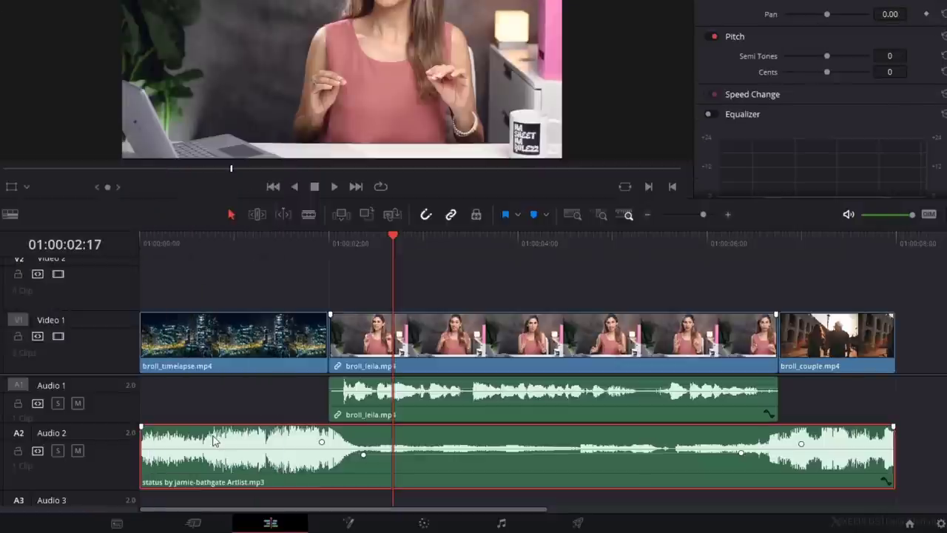
{"action": "left_click", "coordinate": [141, 428]}
{"action": "left_click_drag", "start_coordinate": [164, 428], "coordinate": [198, 427]}
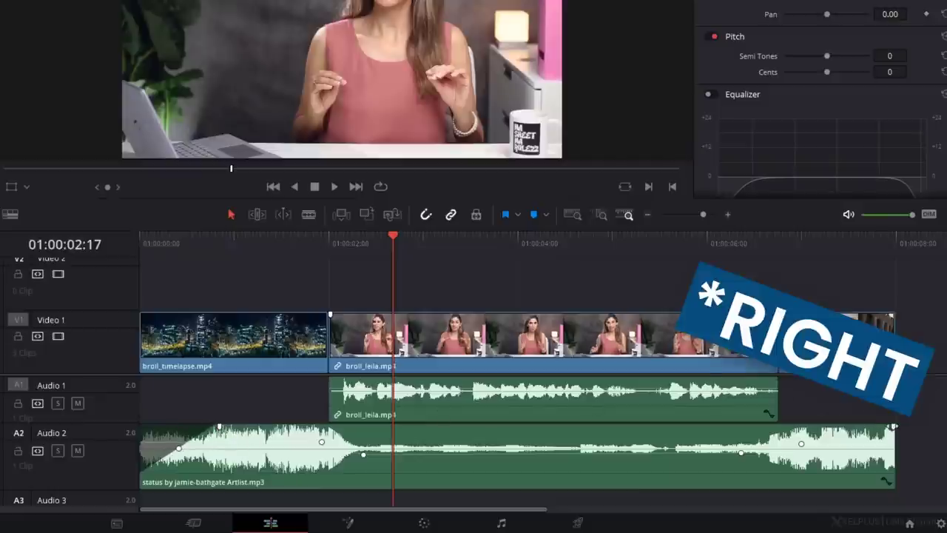
{"action": "left_click_drag", "start_coordinate": [891, 427], "coordinate": [852, 426]}
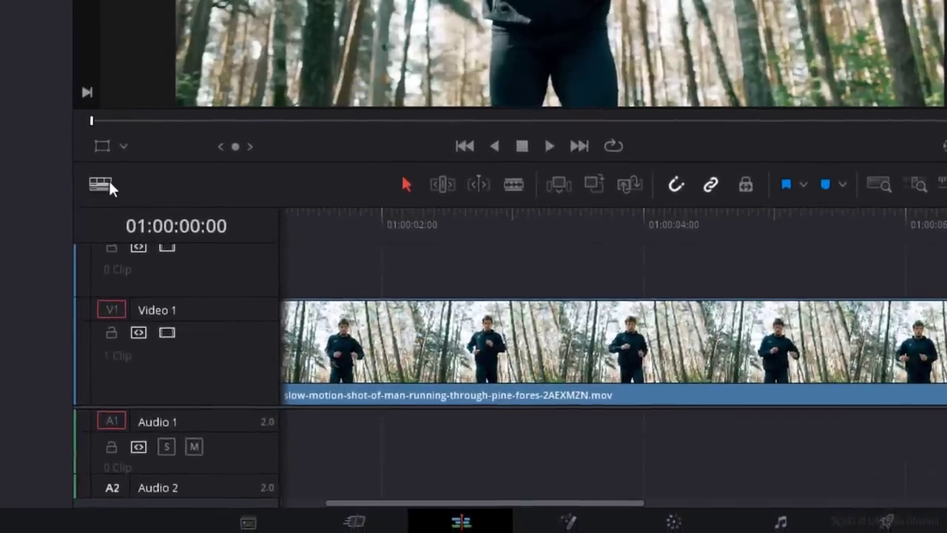
Turn on Stacked Timelines in the Timeline View Options.
{"action": "left_click", "coordinate": [108, 180]}
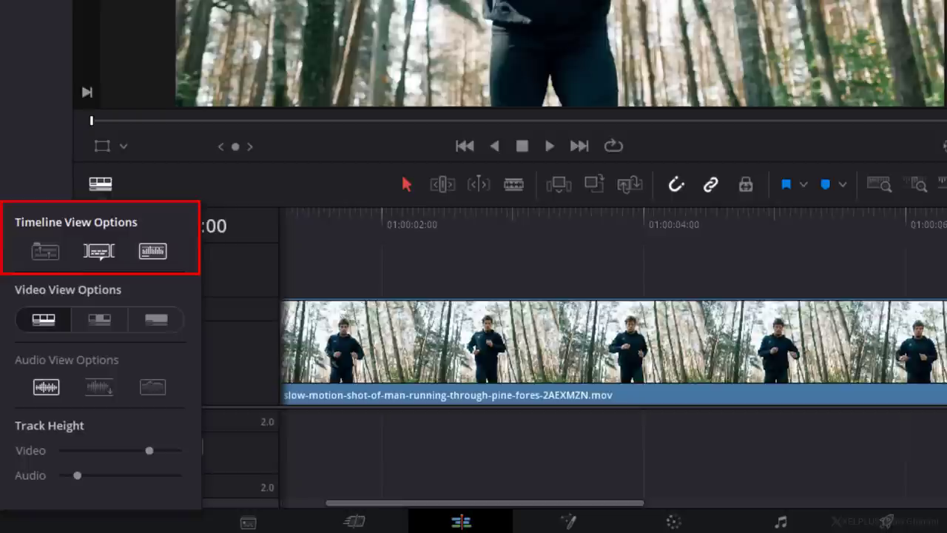
{"action": "left_click", "coordinate": [52, 255]}
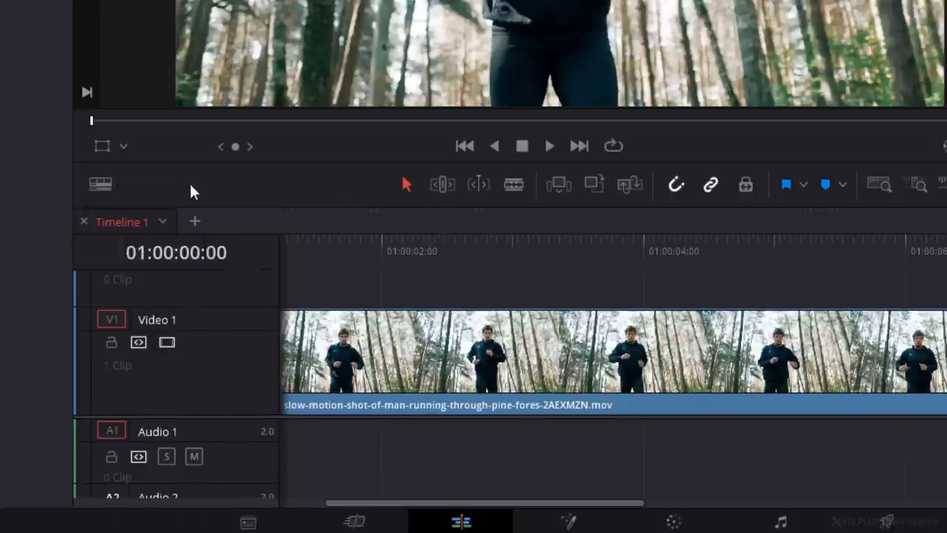
Build Timeline 2 in a new tab from the fitness woman clip, then close that tab.
{"action": "left_click", "coordinate": [196, 223]}
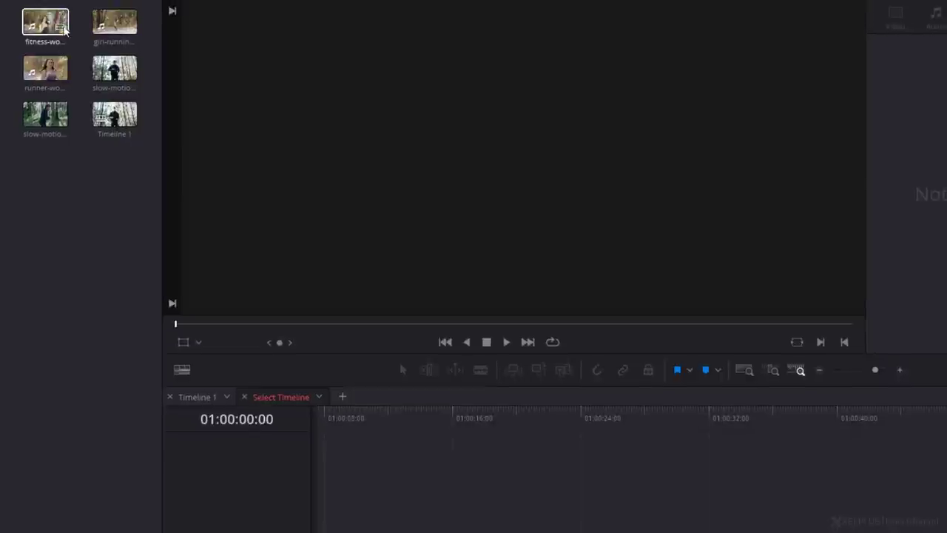
{"action": "left_click_drag", "start_coordinate": [65, 29], "coordinate": [326, 478]}
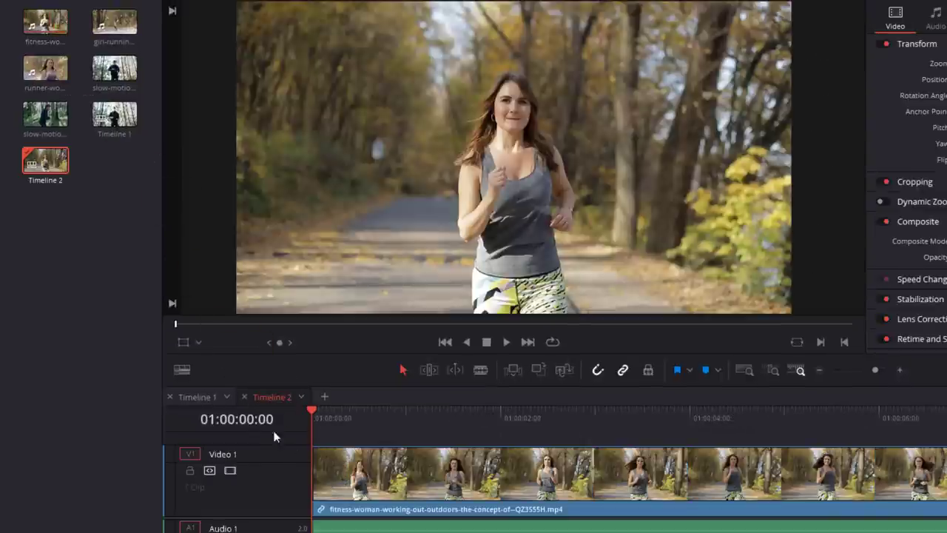
{"action": "left_click", "coordinate": [244, 396]}
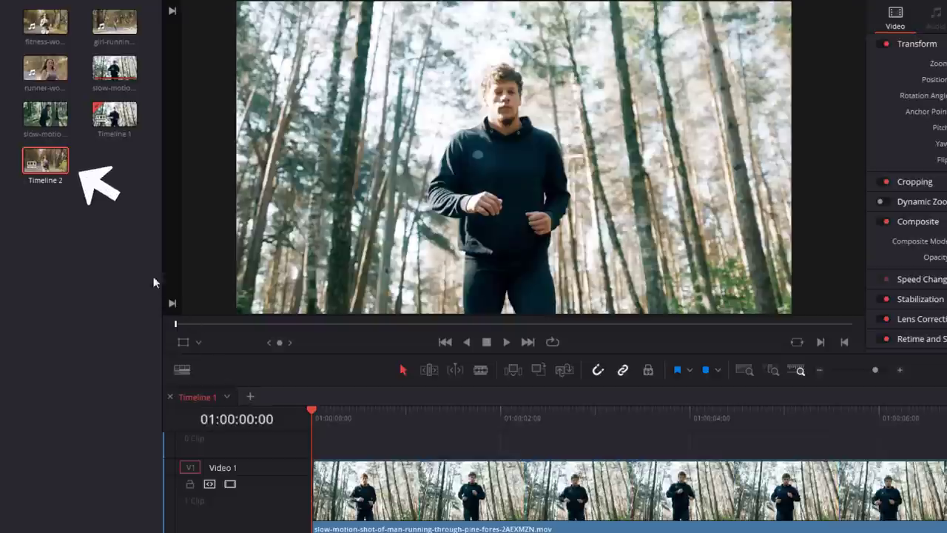